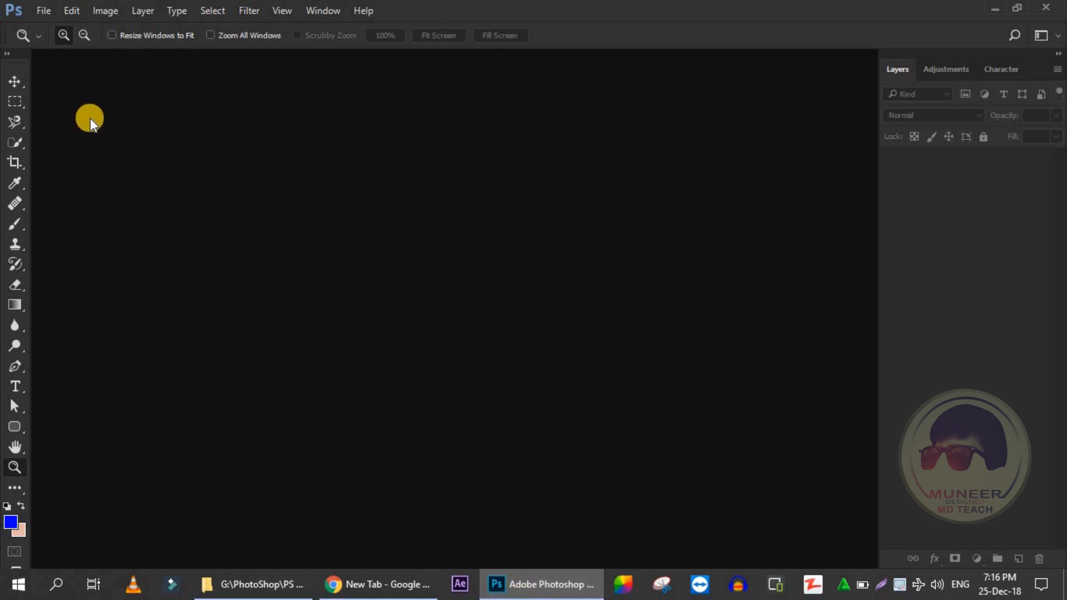
# Create a 20 × 11.25 inch, 96 pixels/inch RGB document with a white background and convert its Background into a regular layer.
pyautogui.click(43, 13)
pyautogui.click(56, 29)
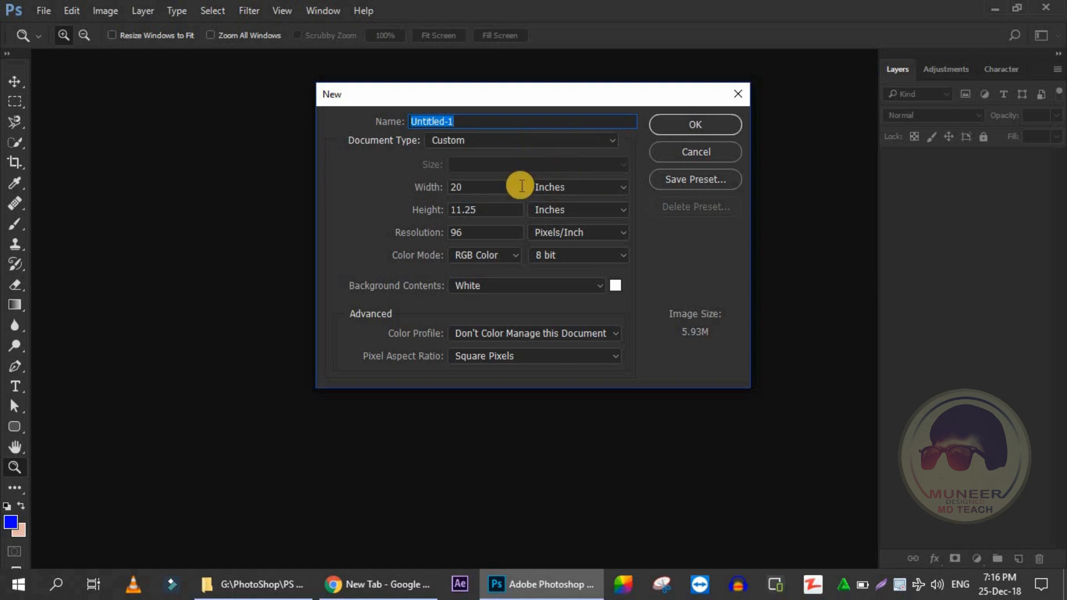
pyautogui.click(694, 123)
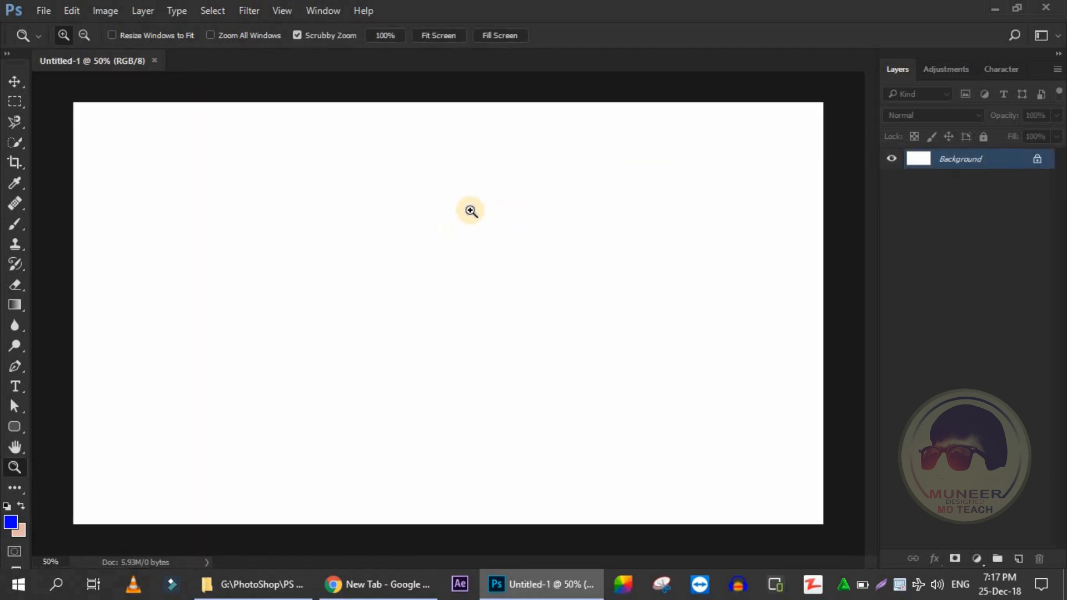
pyautogui.doubleClick(1007, 165)
pyautogui.click(676, 184)
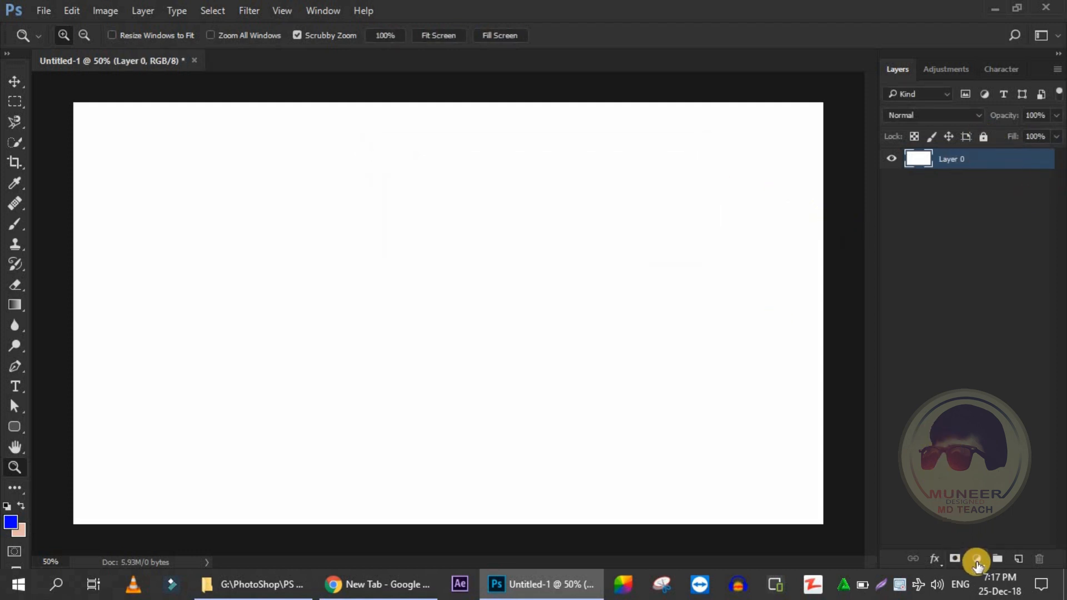
# Add a Gradient fill layer above Layer 0 and choose the black-to-white gradient preset for it.
pyautogui.click(976, 559)
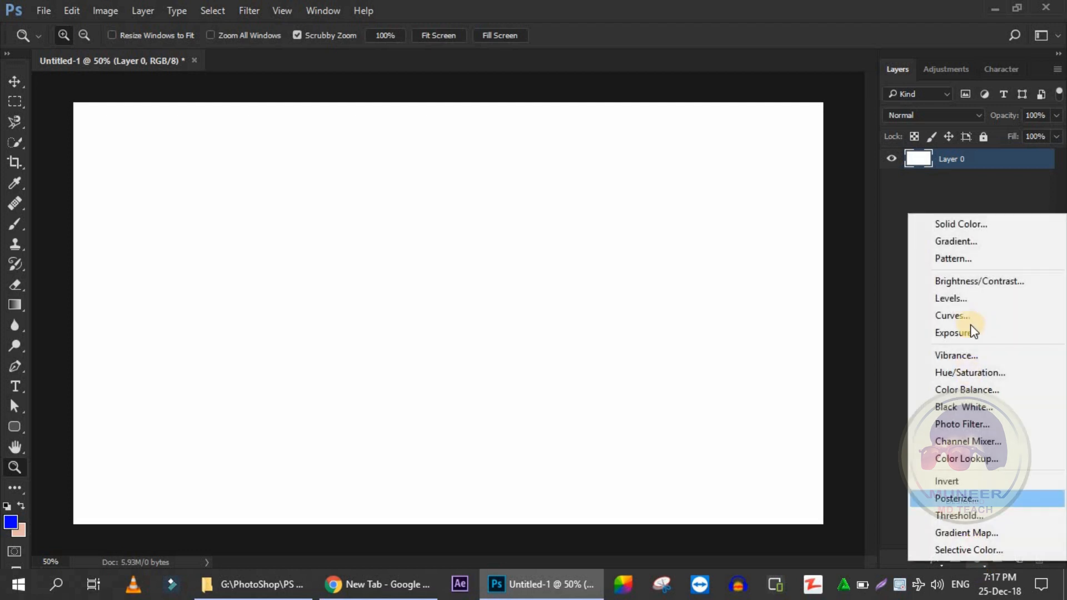
pyautogui.click(964, 242)
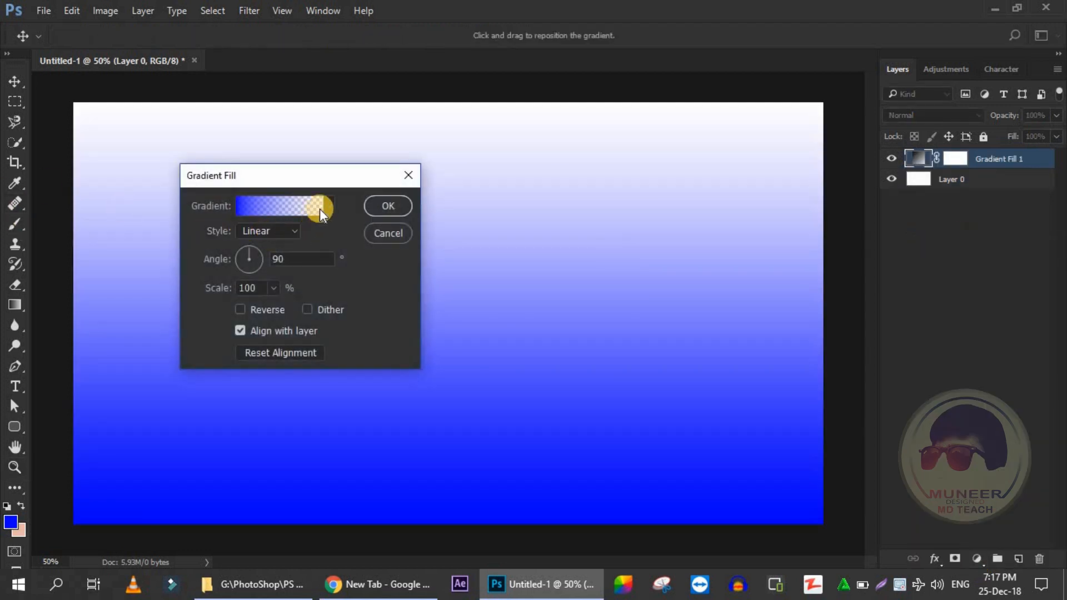
pyautogui.click(289, 230)
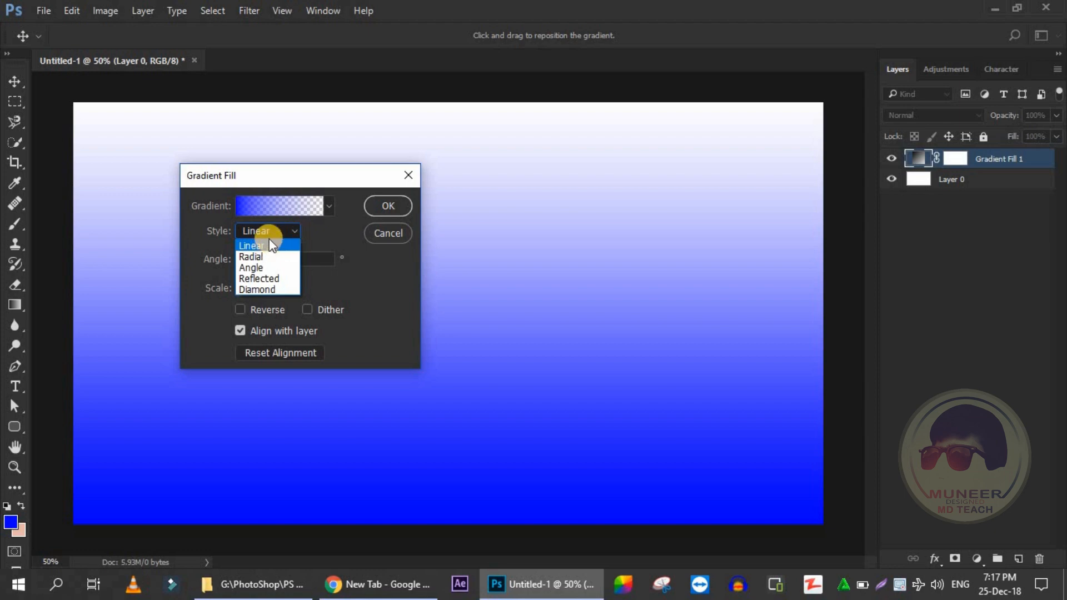
pyautogui.click(332, 222)
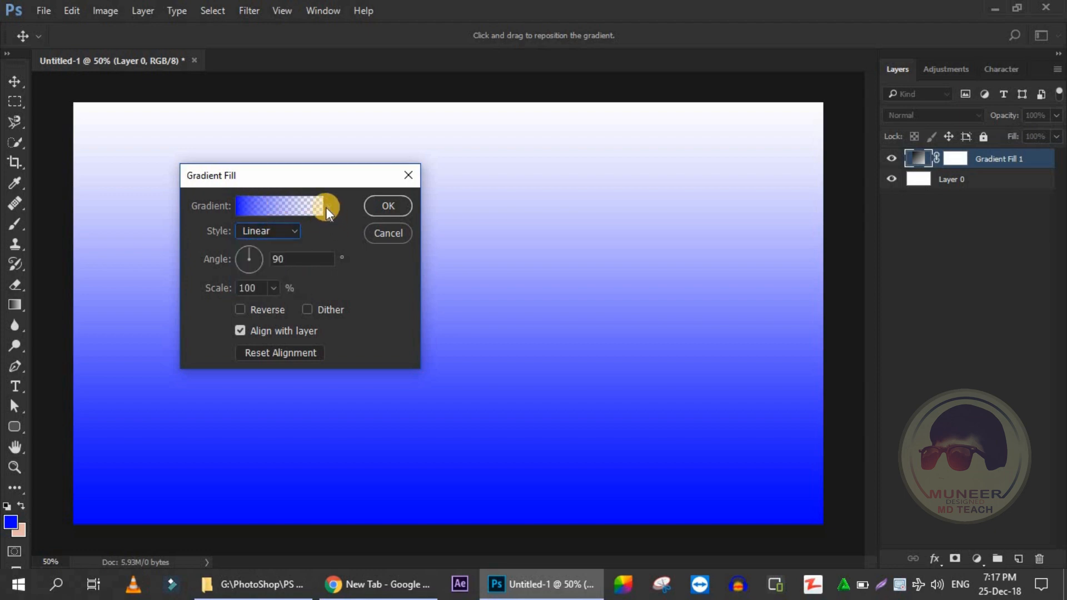
pyautogui.click(328, 210)
pyautogui.click(256, 237)
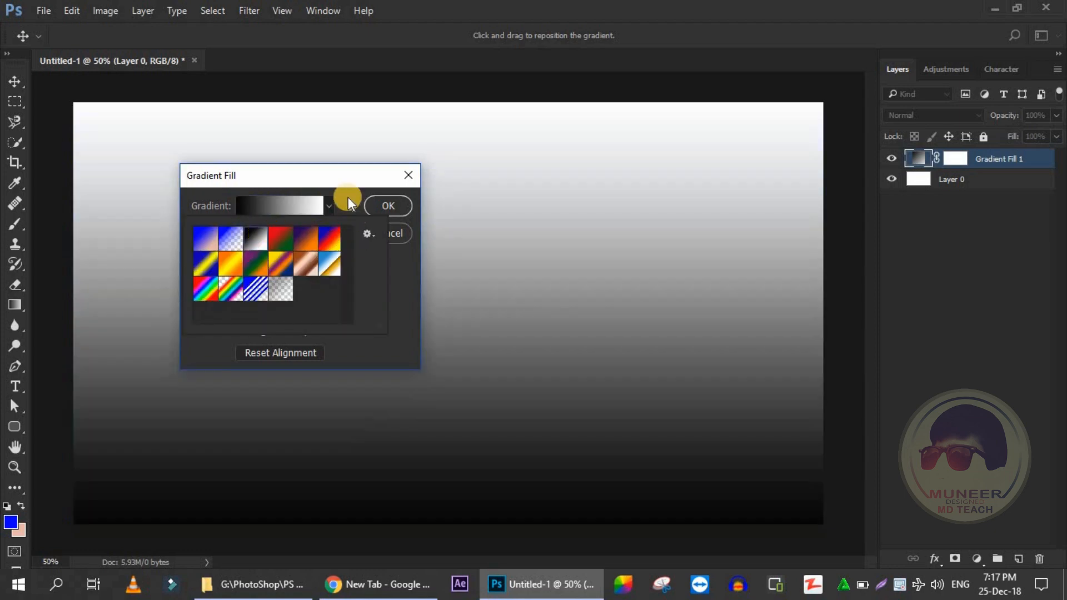
pyautogui.click(345, 209)
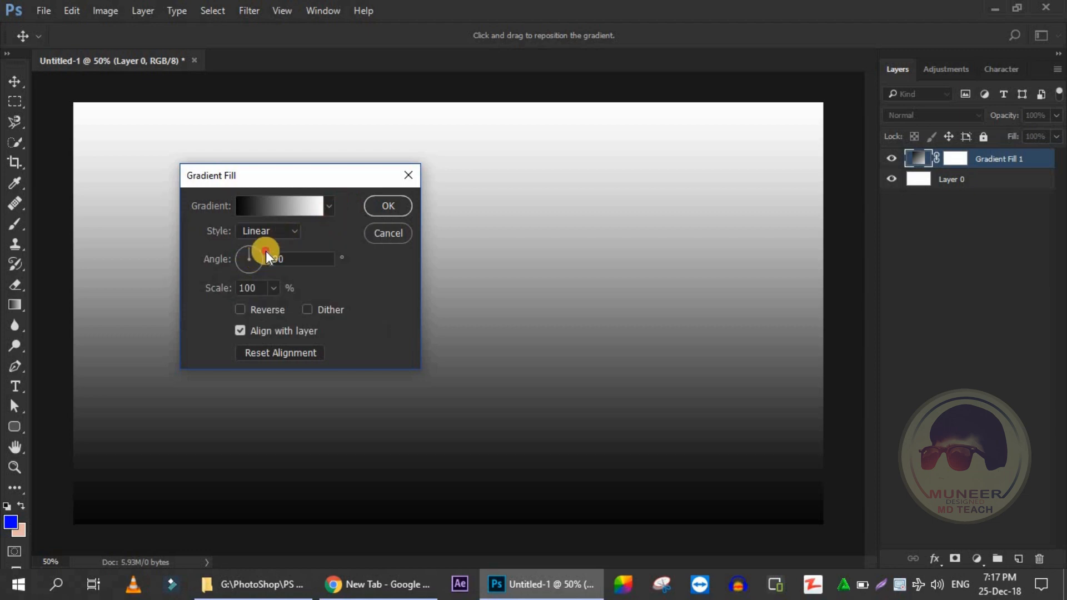
pyautogui.click(240, 309)
pyautogui.click(240, 310)
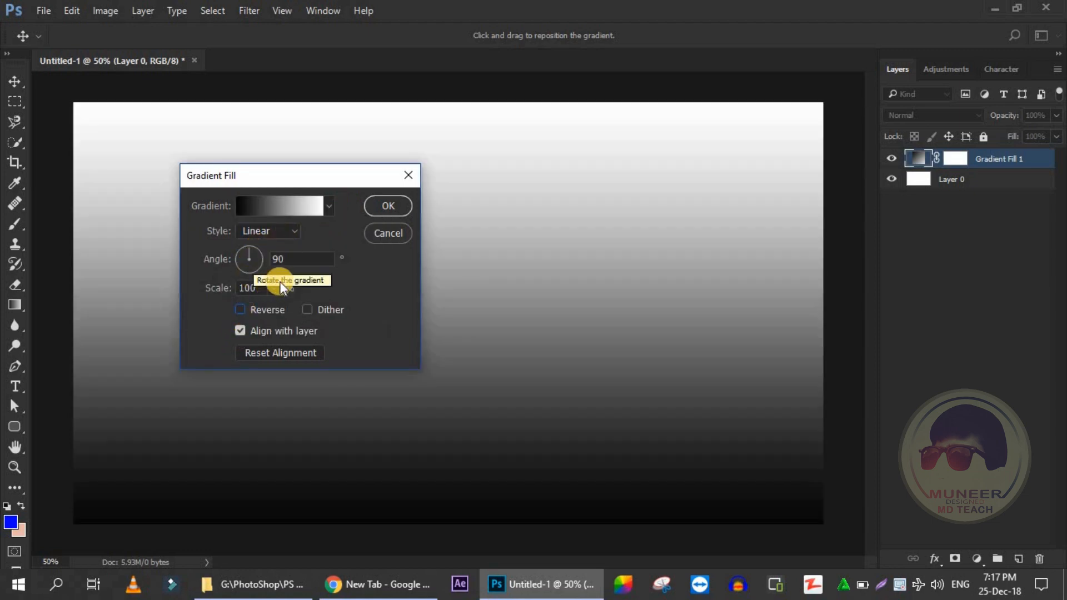
# Set the gradient fill to Radial style at 440% scale, reverse its colours and apply it.
pyautogui.click(282, 234)
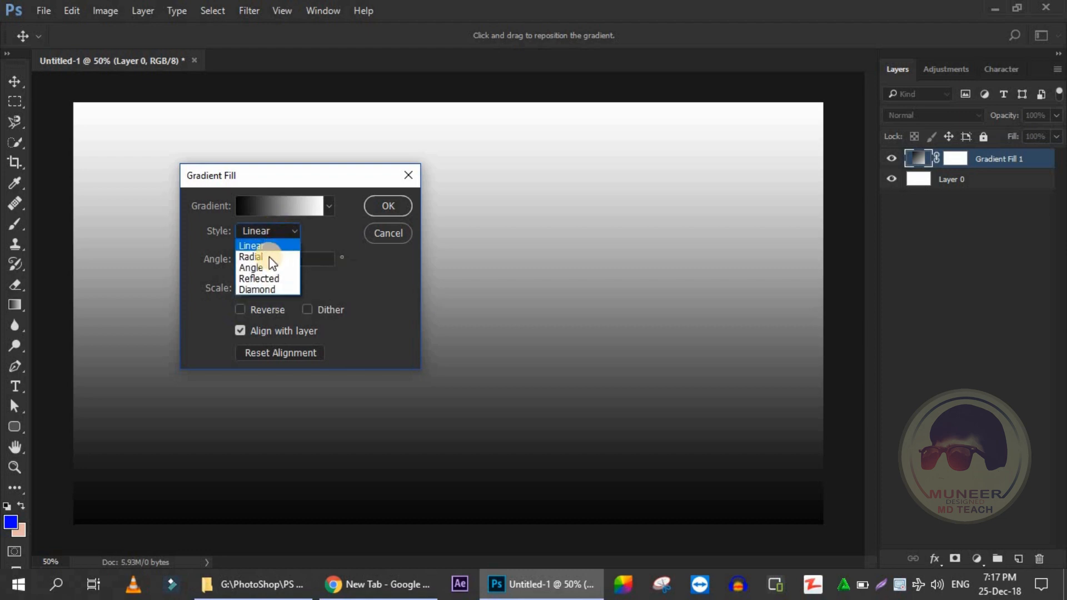
pyautogui.click(268, 266)
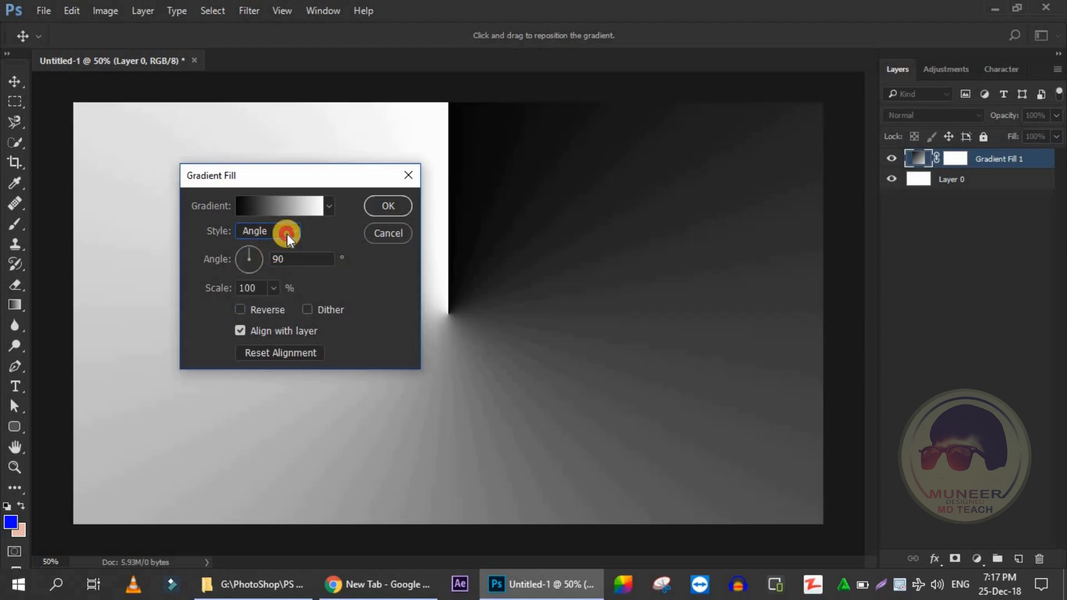
pyautogui.click(286, 234)
pyautogui.click(265, 256)
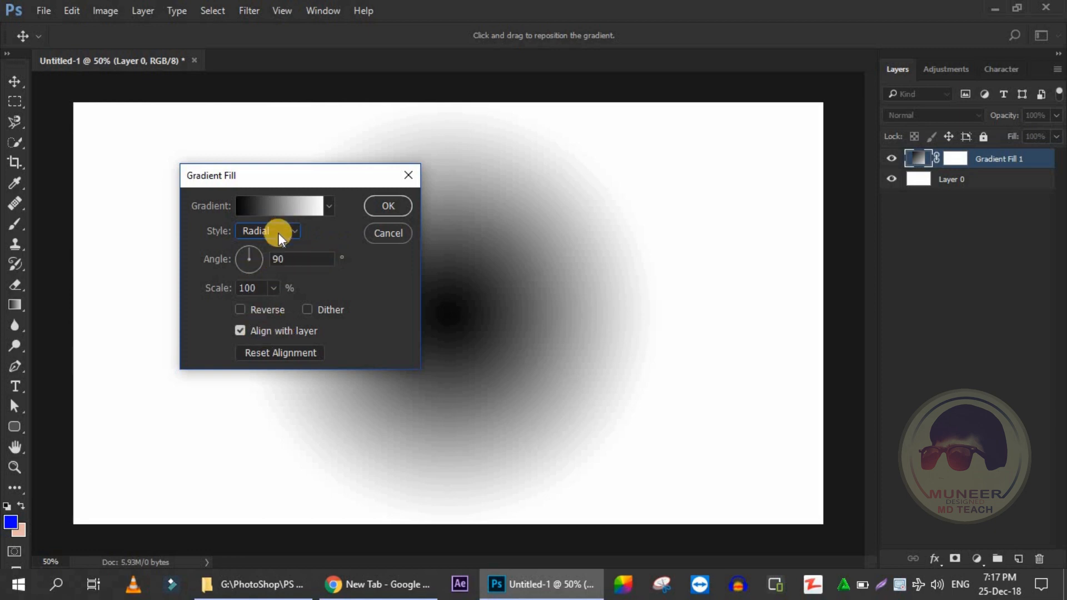
pyautogui.click(273, 288)
pyautogui.click(297, 306)
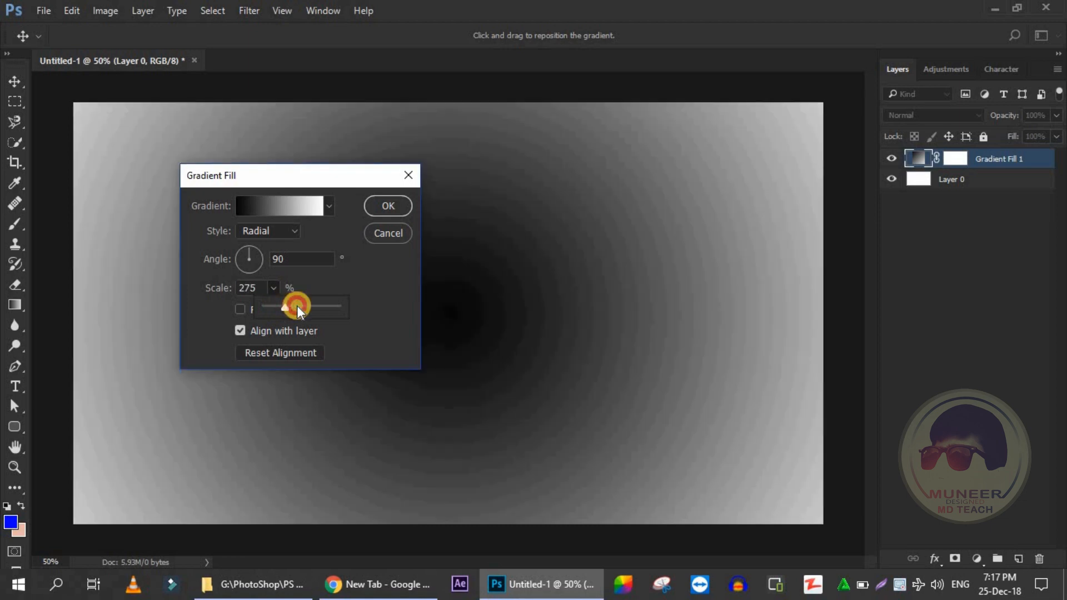
pyautogui.click(297, 306)
pyautogui.click(239, 309)
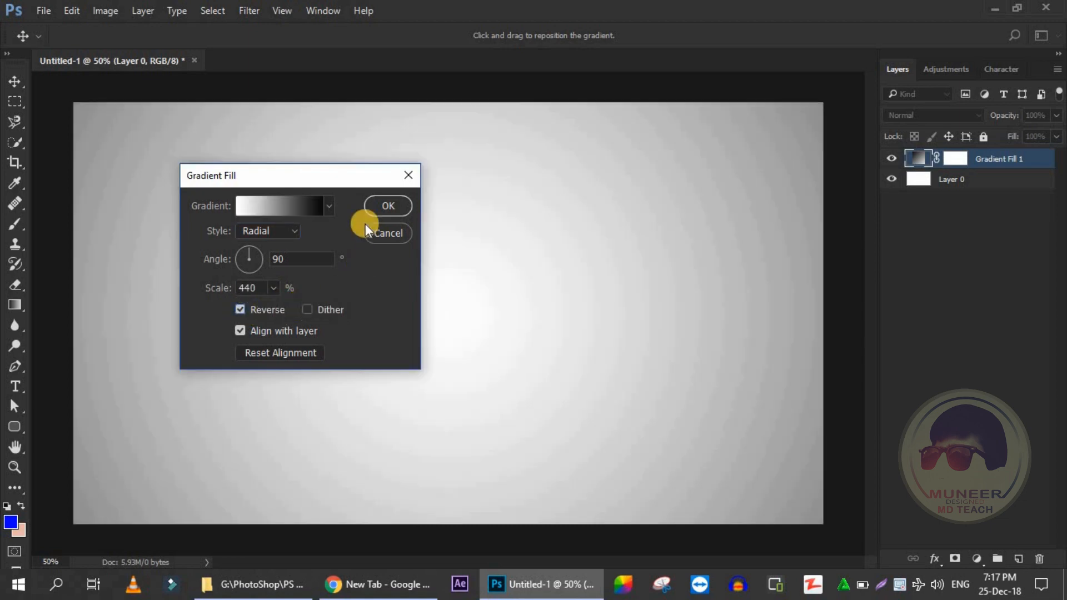
pyautogui.click(391, 205)
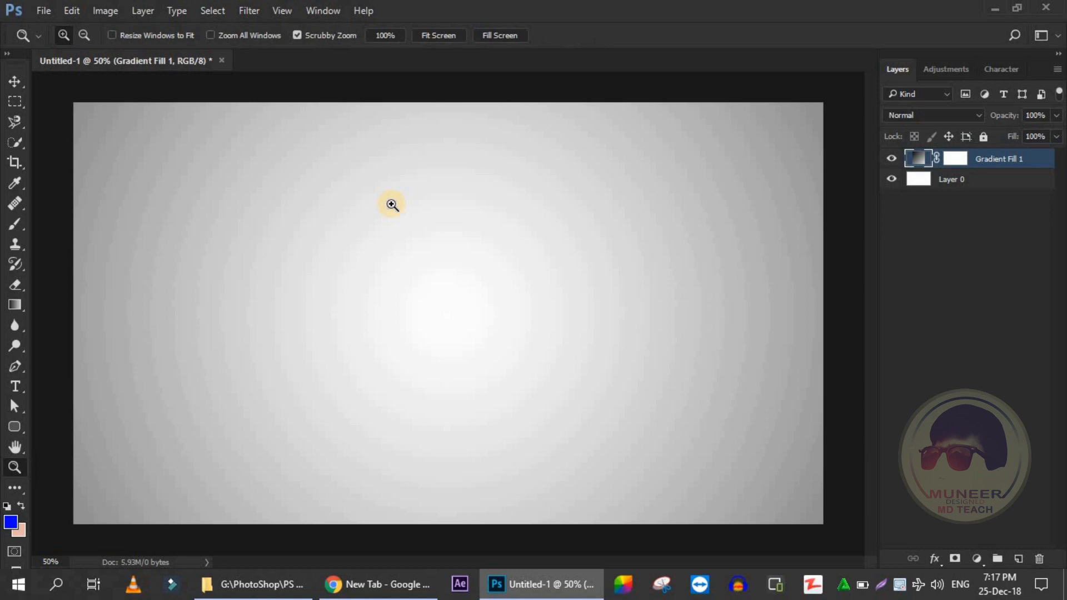
# Add a 5 px black Stroke layer style positioned inside to Layer 0.
pyautogui.rightClick(401, 210)
pyautogui.click(403, 211)
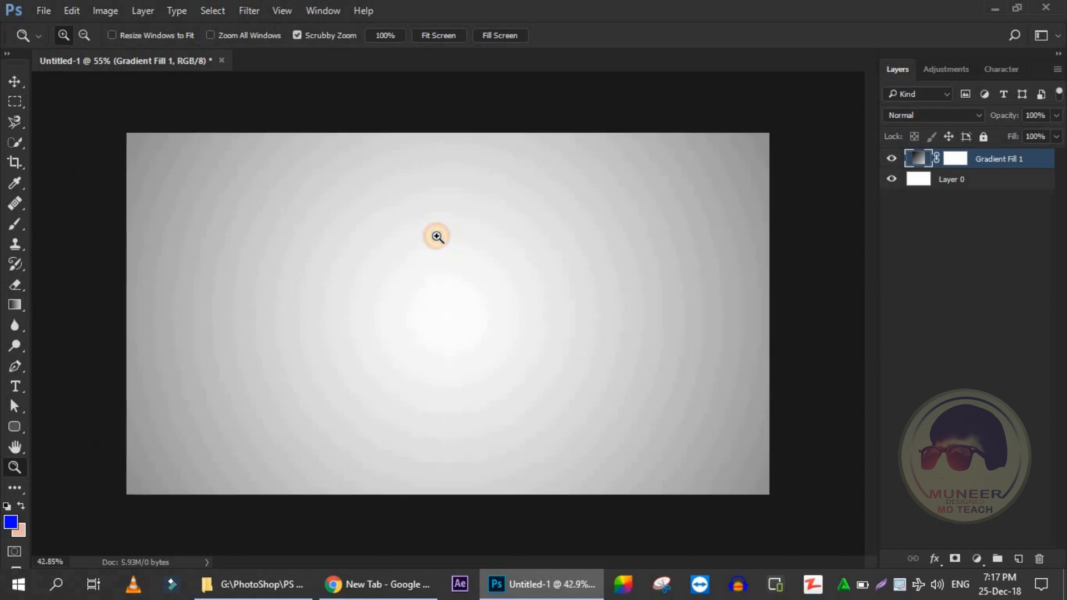
pyautogui.moveTo(443, 235); pyautogui.dragTo(436, 233)
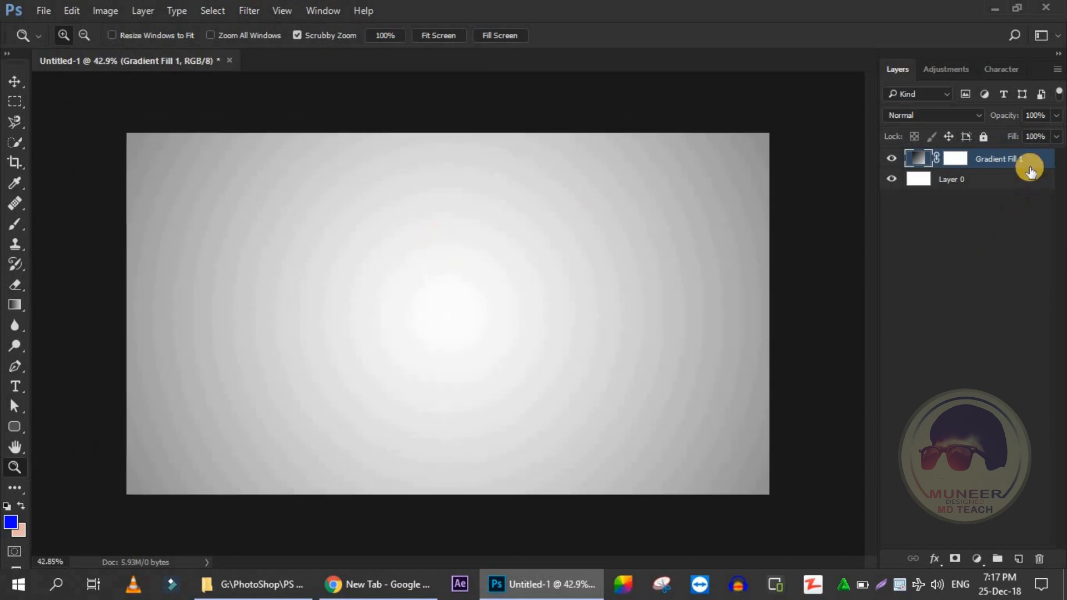
pyautogui.click(1024, 183)
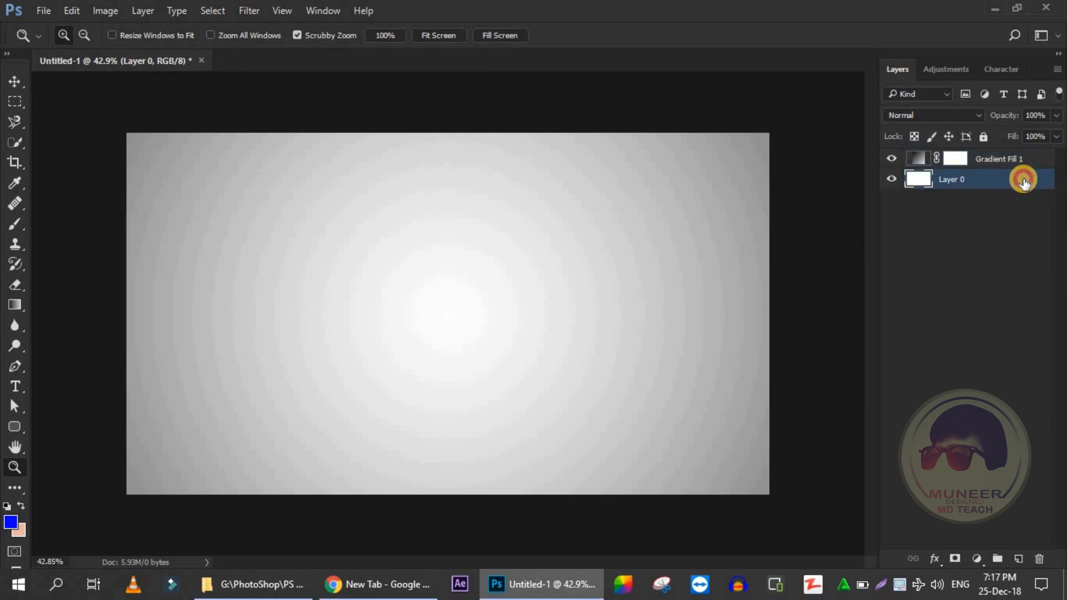
pyautogui.doubleClick(1023, 181)
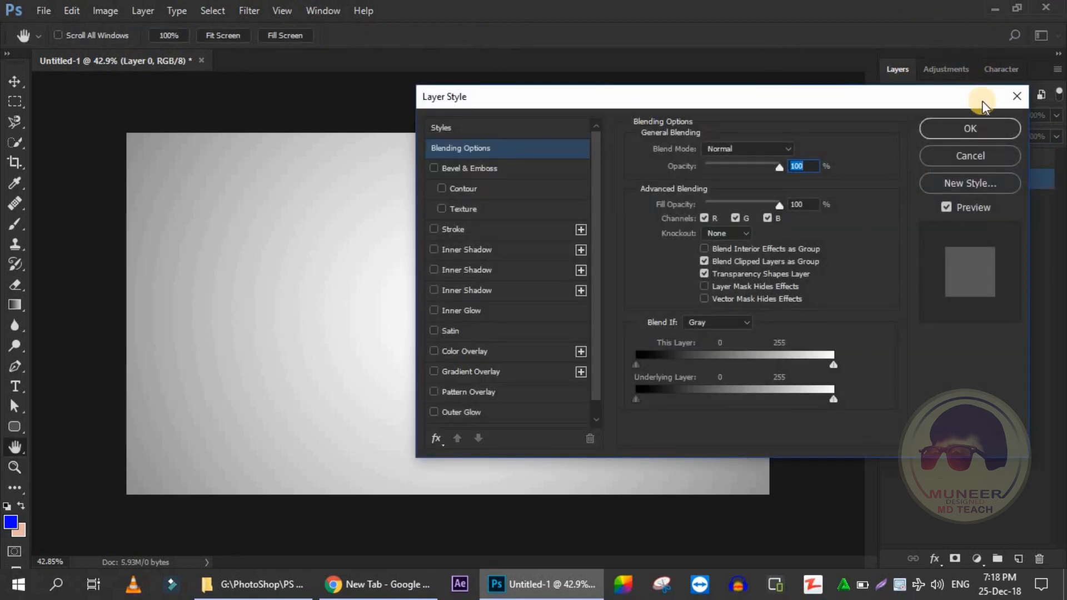
pyautogui.click(446, 232)
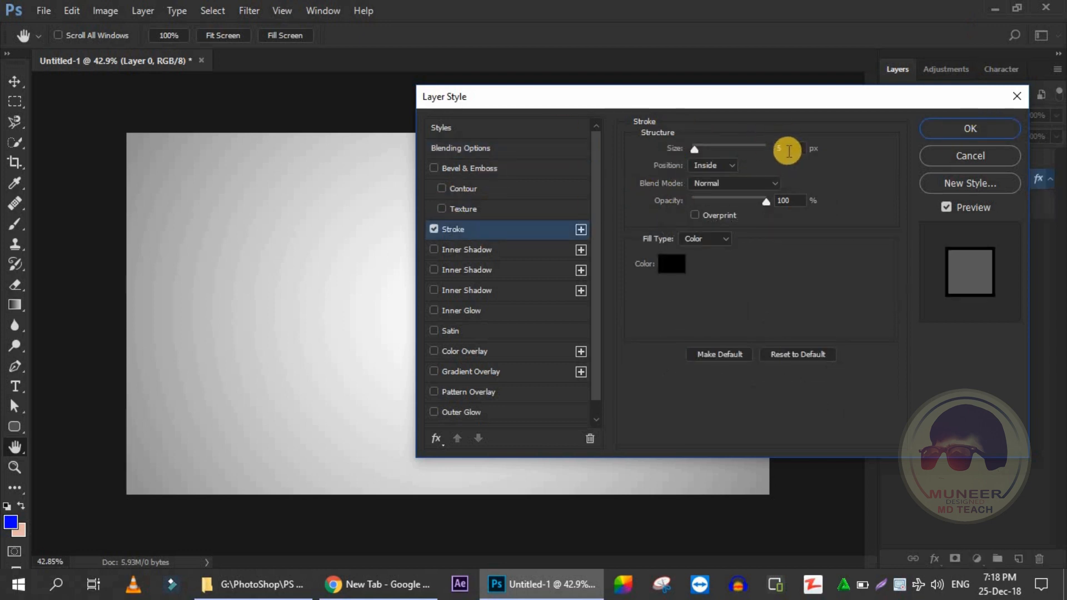
pyautogui.doubleClick(788, 149)
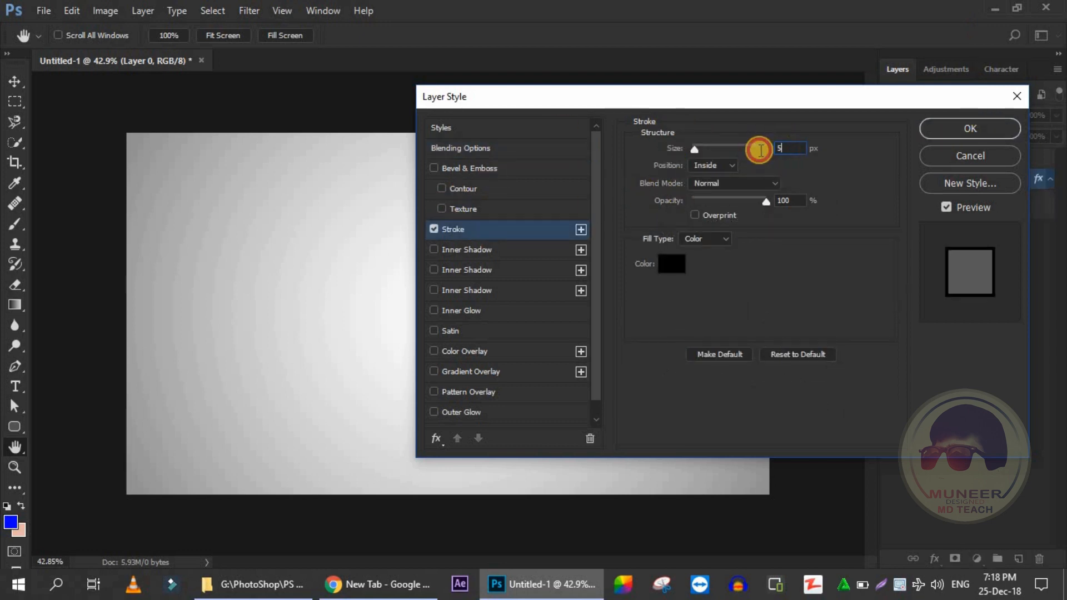
pyautogui.click(954, 134)
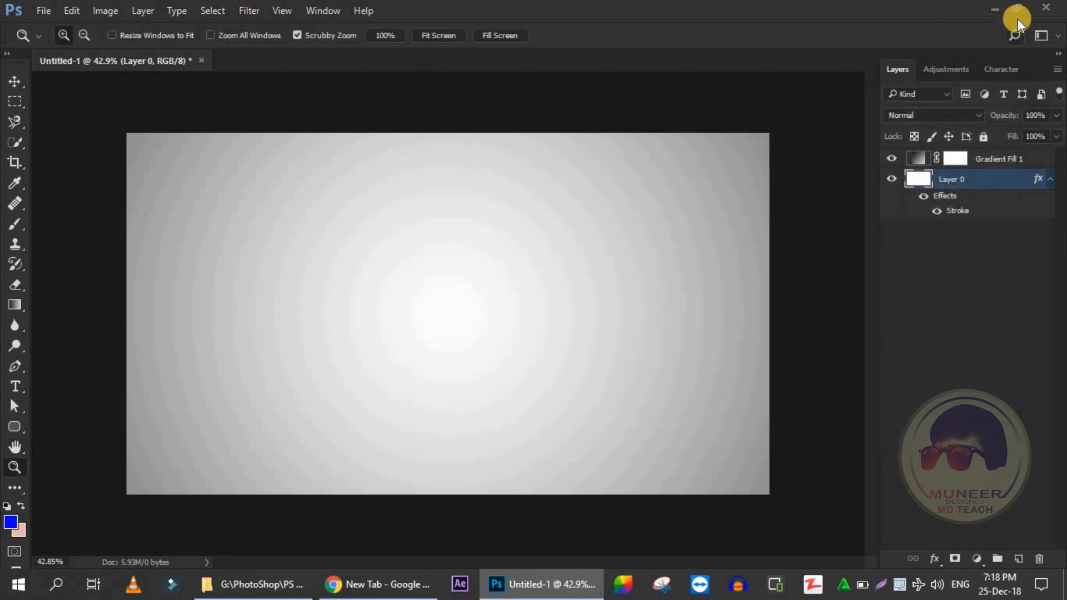
# Look at the sample YouTube thumbnail on the desktop wallpaper and return to the Photoshop document fitted on screen.
pyautogui.click(1003, 9)
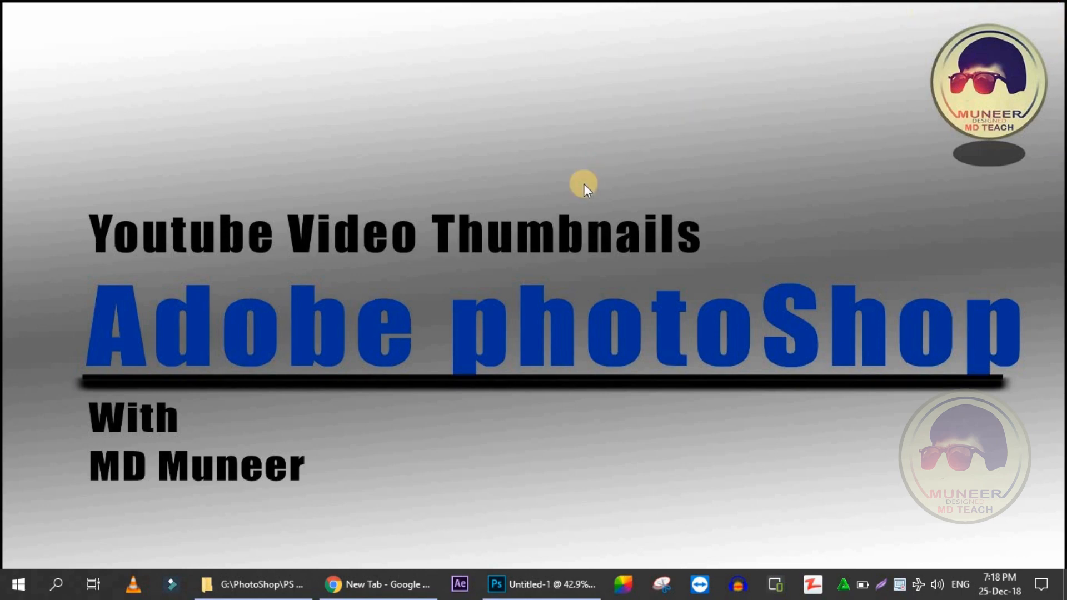
pyautogui.click(550, 588)
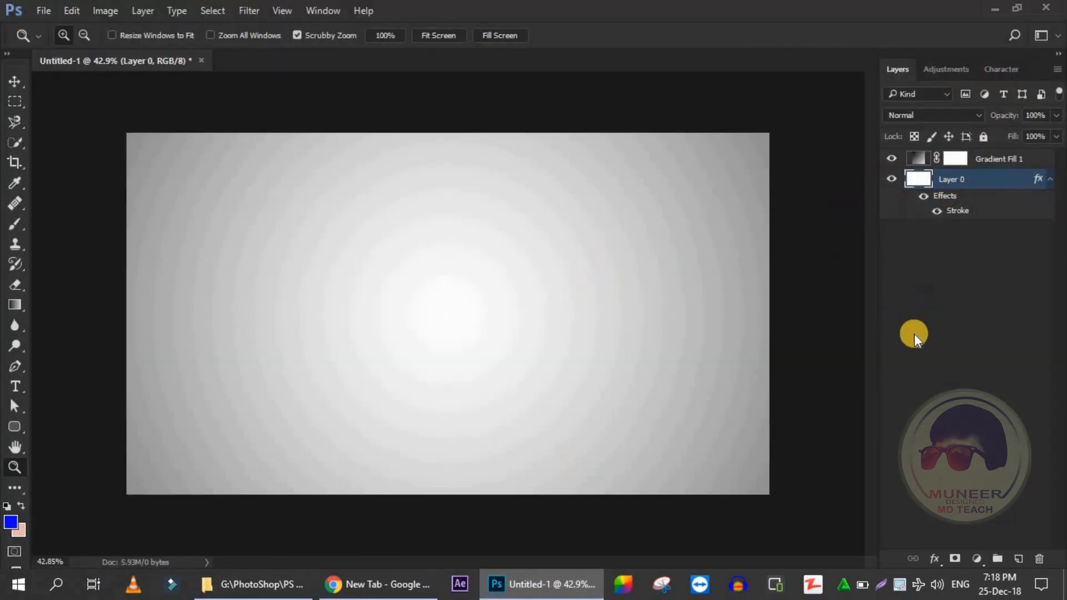
pyautogui.rightClick(286, 249)
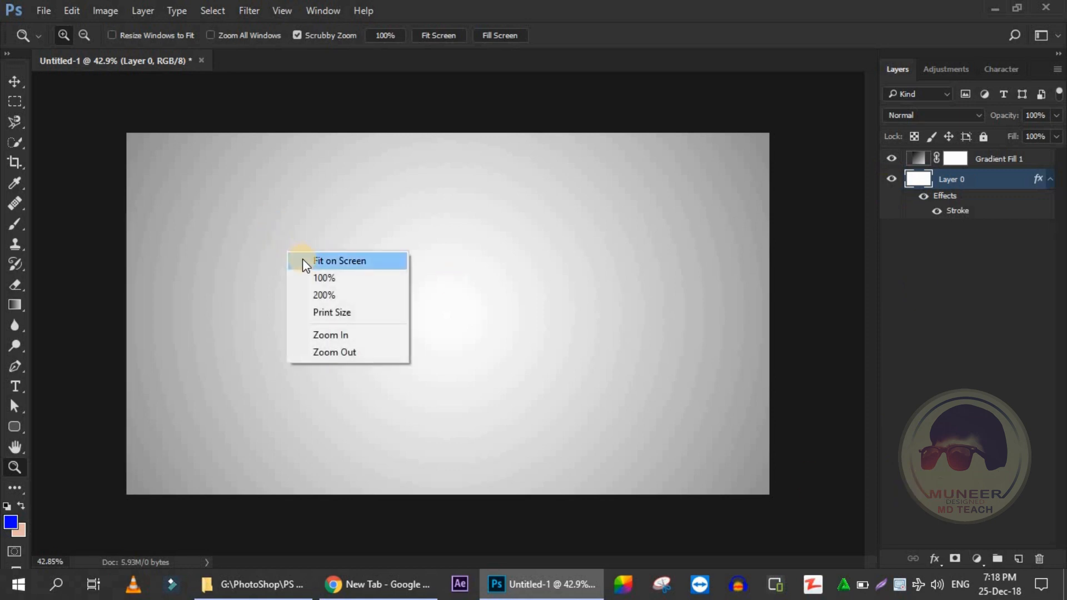
pyautogui.click(302, 259)
pyautogui.moveTo(305, 260); pyautogui.dragTo(303, 266)
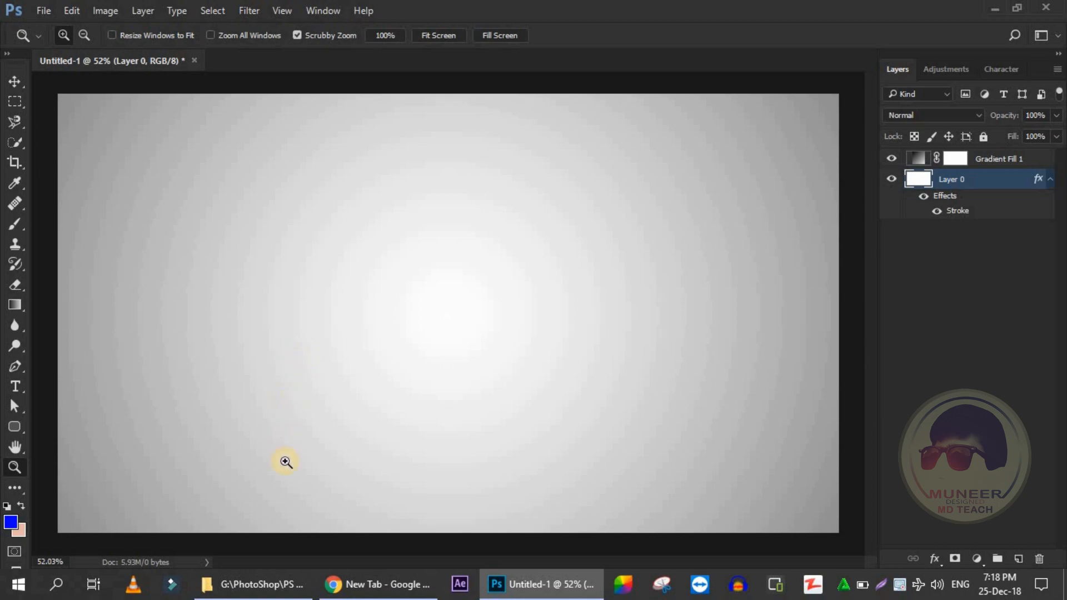
# Preview demo.png from the PS CCS Floder folder and open it as a separate document in Photoshop.
pyautogui.click(248, 585)
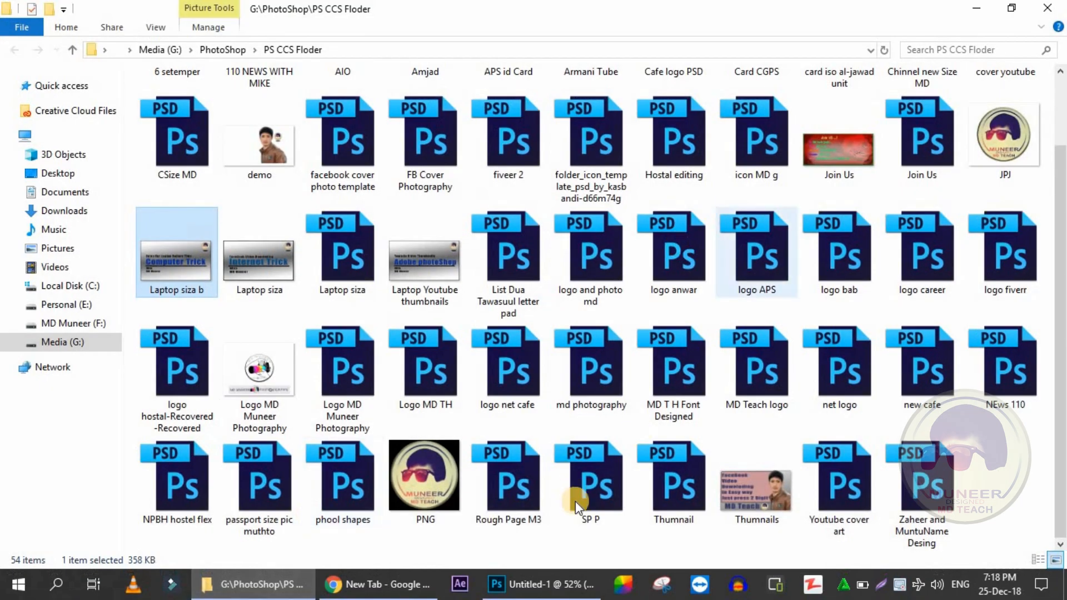
pyautogui.click(275, 175)
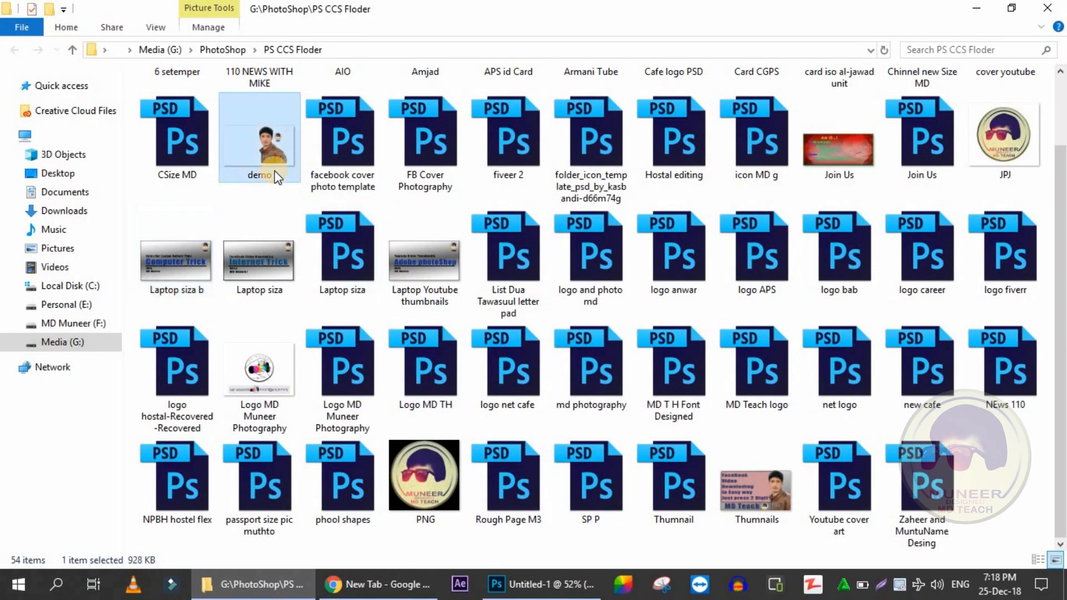
pyautogui.doubleClick(276, 177)
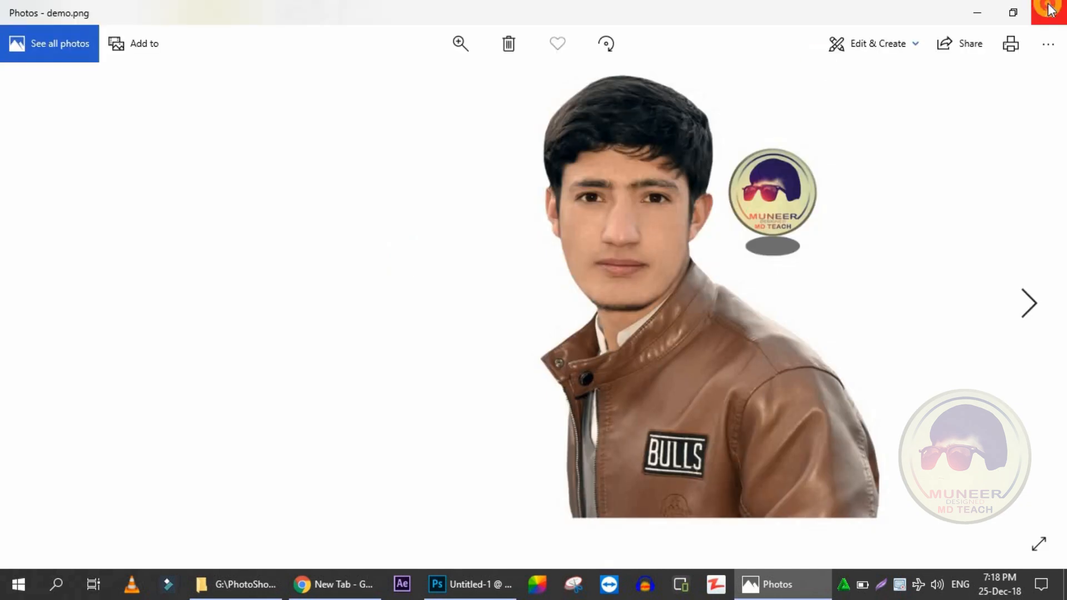
pyautogui.click(1049, 10)
pyautogui.moveTo(239, 132); pyautogui.dragTo(478, 179)
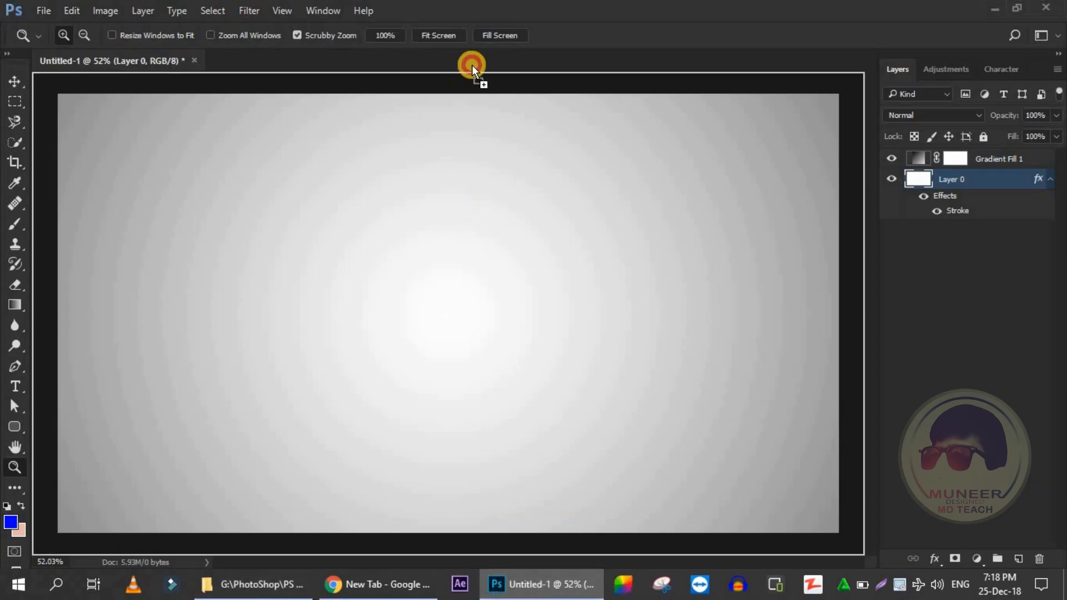
pyautogui.moveTo(472, 65)
pyautogui.mouseDown()
pyautogui.moveTo(469, 53)
pyautogui.moveTo(453, 66)
pyautogui.mouseUp()
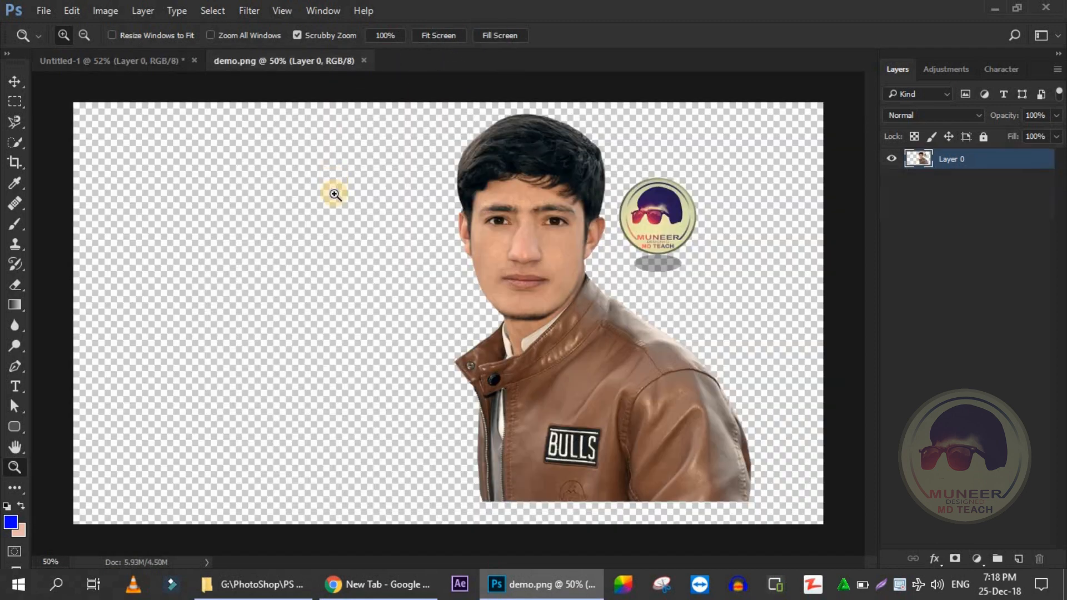
# Copy the portrait and logo layer from demo.png into the Untitled-1 document.
pyautogui.rightClick(340, 209)
pyautogui.click(373, 227)
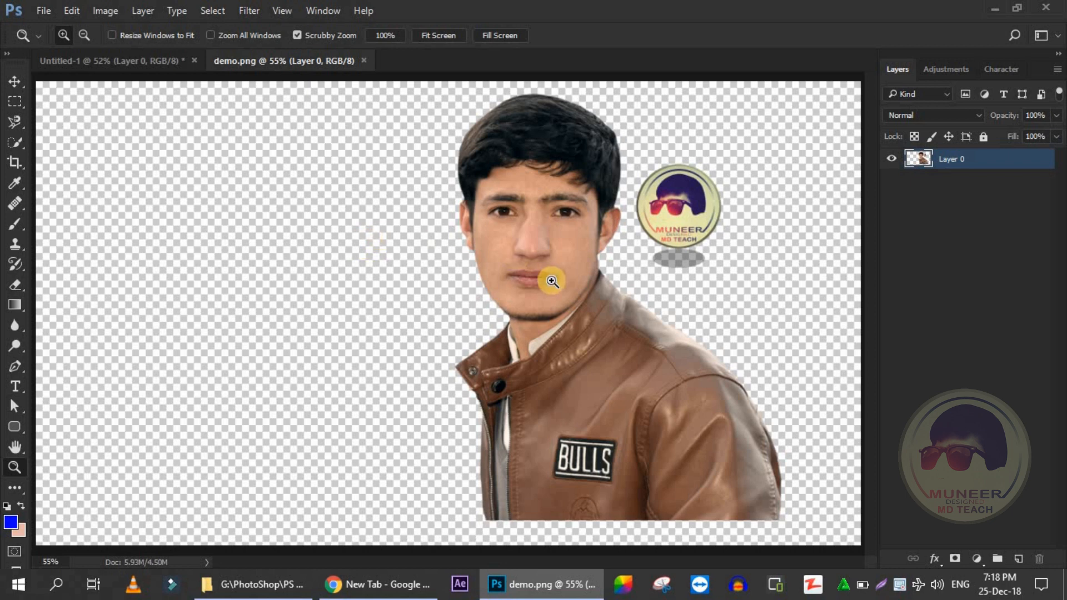
pyautogui.press('v')
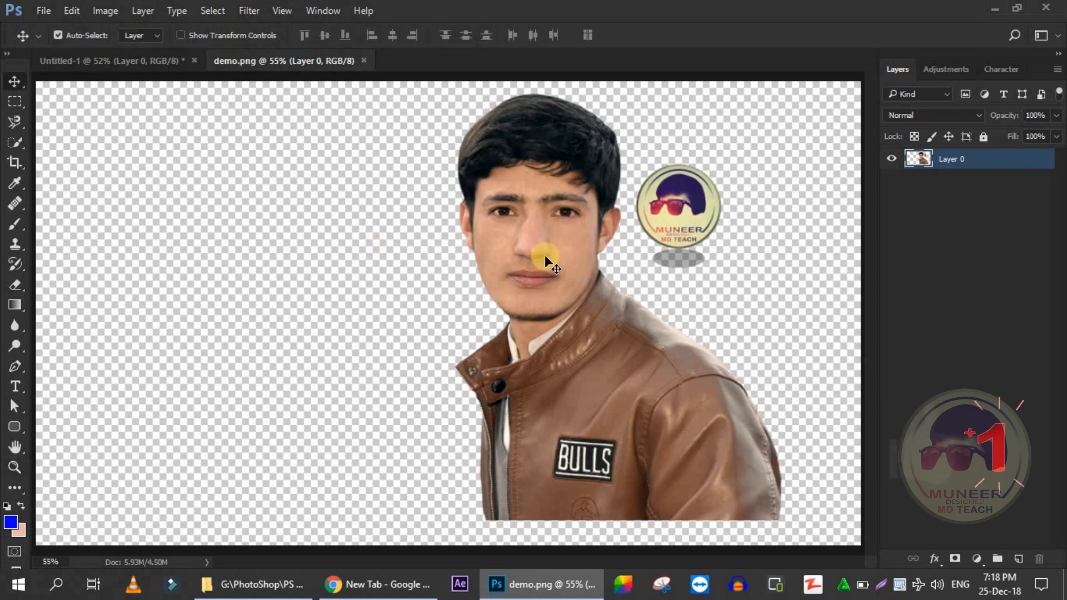
pyautogui.rightClick(552, 219)
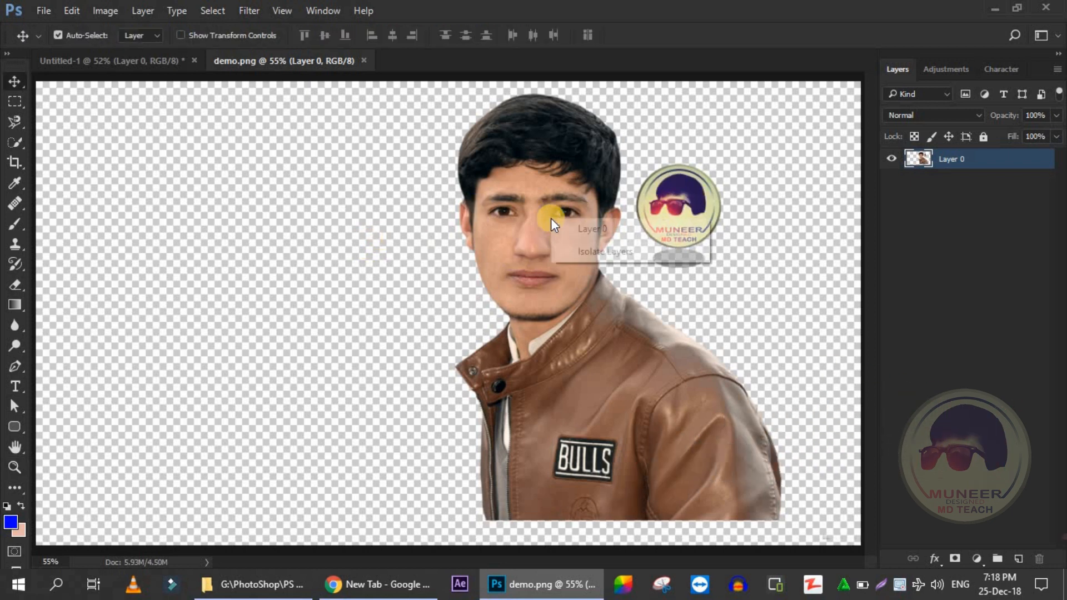
pyautogui.click(514, 275)
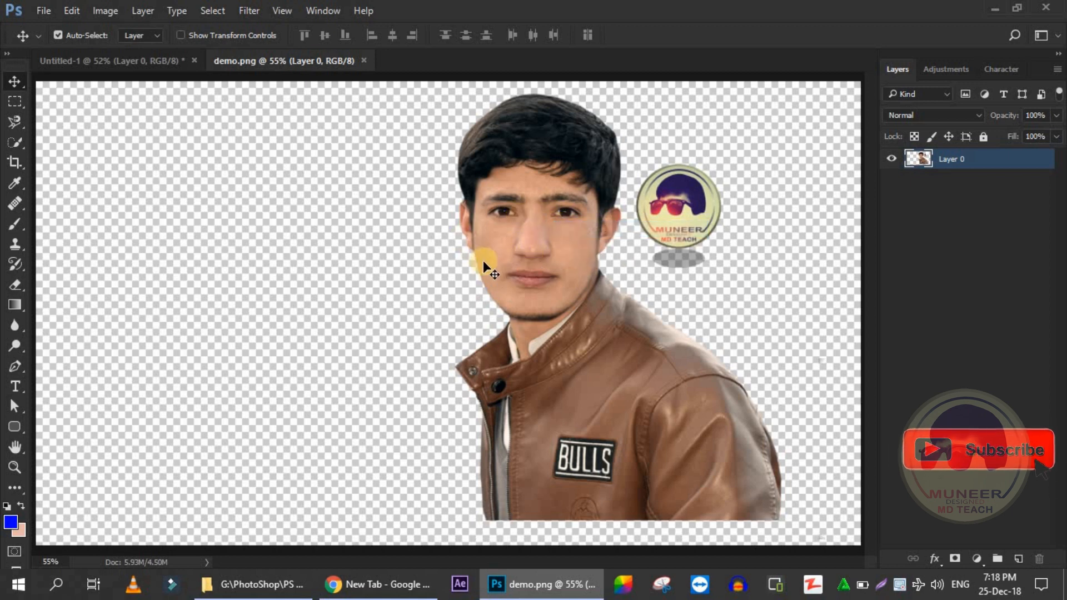
pyautogui.press('m')
pyautogui.press('v')
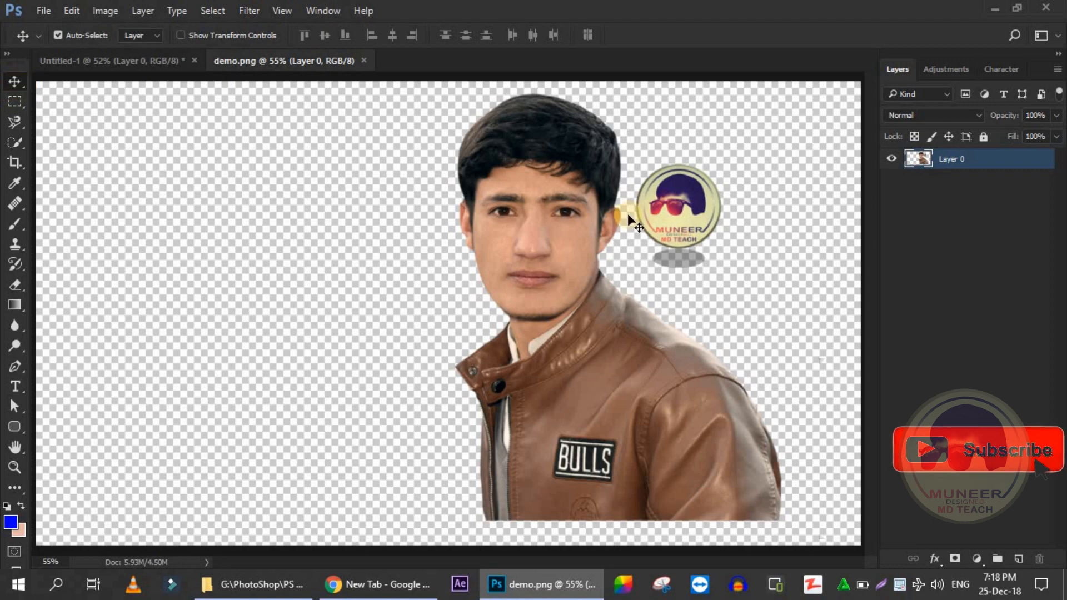
pyautogui.moveTo(496, 151); pyautogui.dragTo(481, 269)
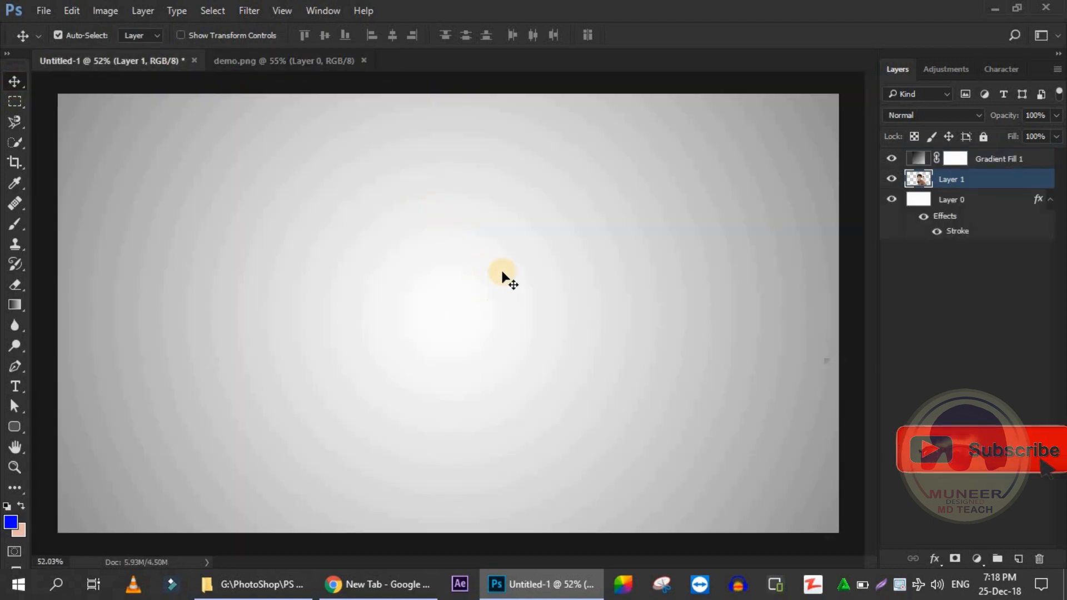
# Place Layer 1 above Gradient Fill 1 in the layer stack and move the portrait to the right half of the canvas.
pyautogui.moveTo(995, 190); pyautogui.dragTo(983, 156)
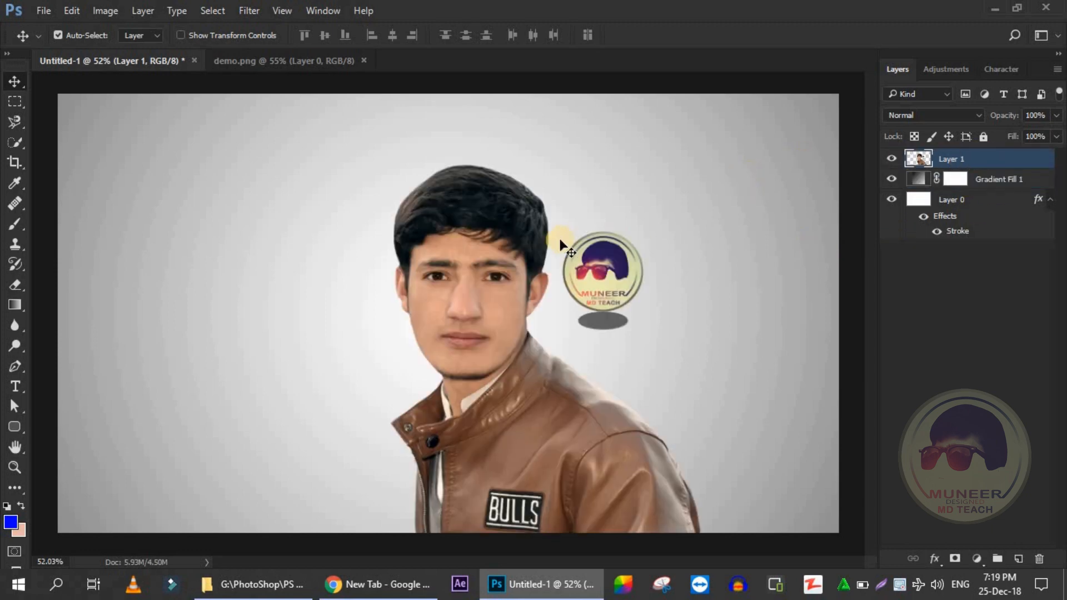
pyautogui.moveTo(472, 254); pyautogui.dragTo(536, 228)
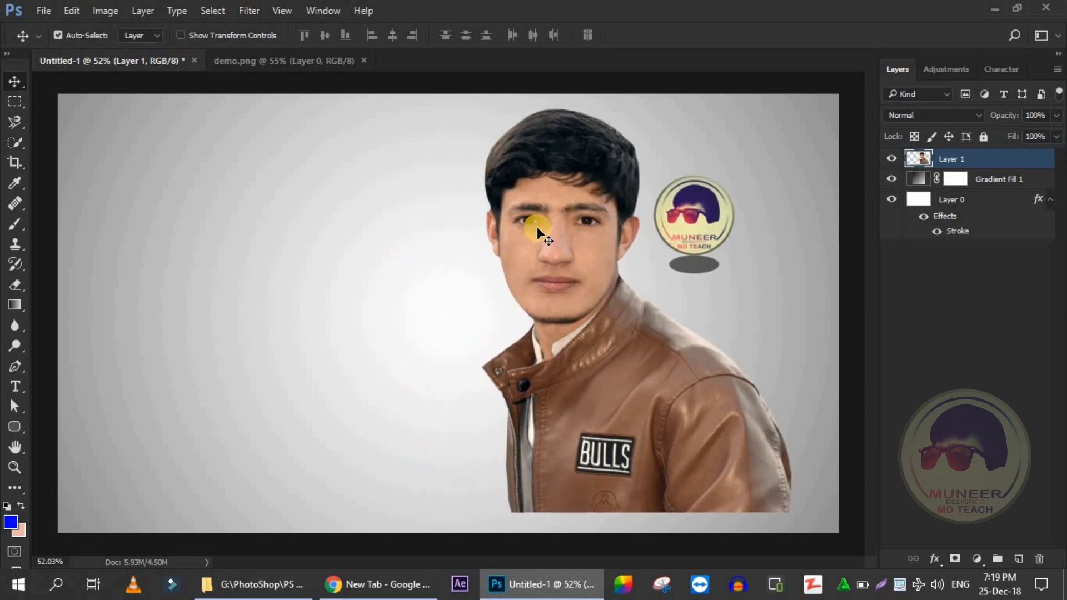
# Cut the round logo and its shadow out of Layer 1 and put them on a new layer, left of the portrait.
pyautogui.press('m')
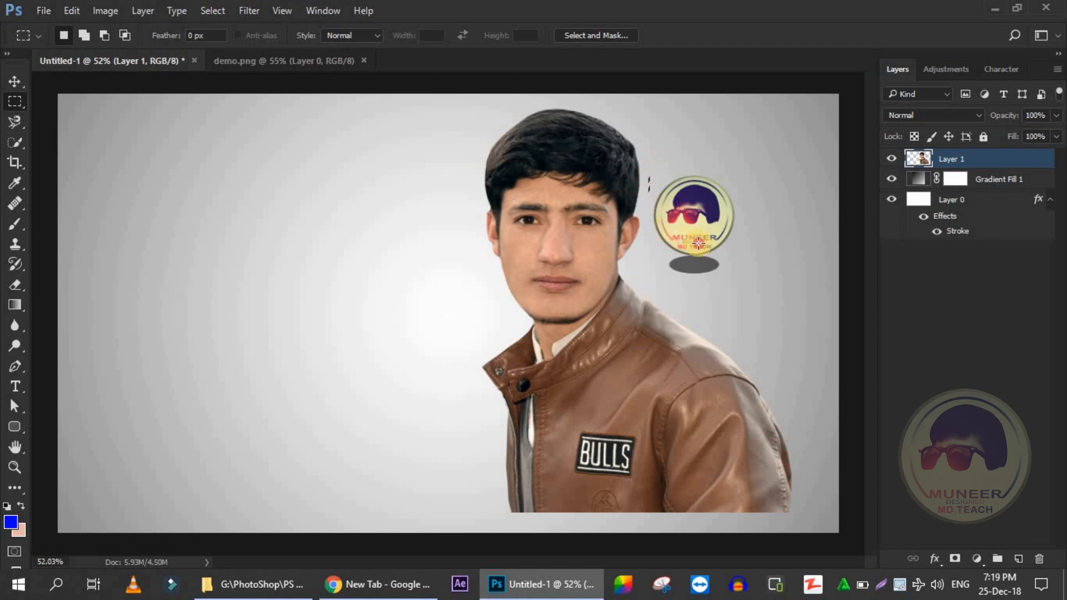
pyautogui.moveTo(648, 177); pyautogui.dragTo(740, 270)
pyautogui.press('v')
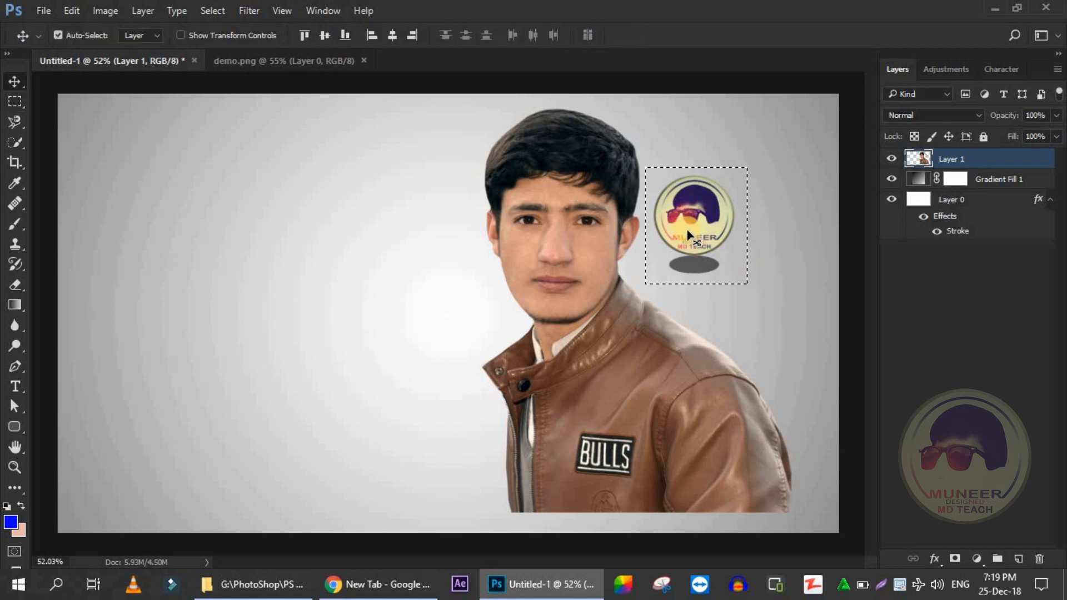
pyautogui.moveTo(686, 233); pyautogui.dragTo(299, 255)
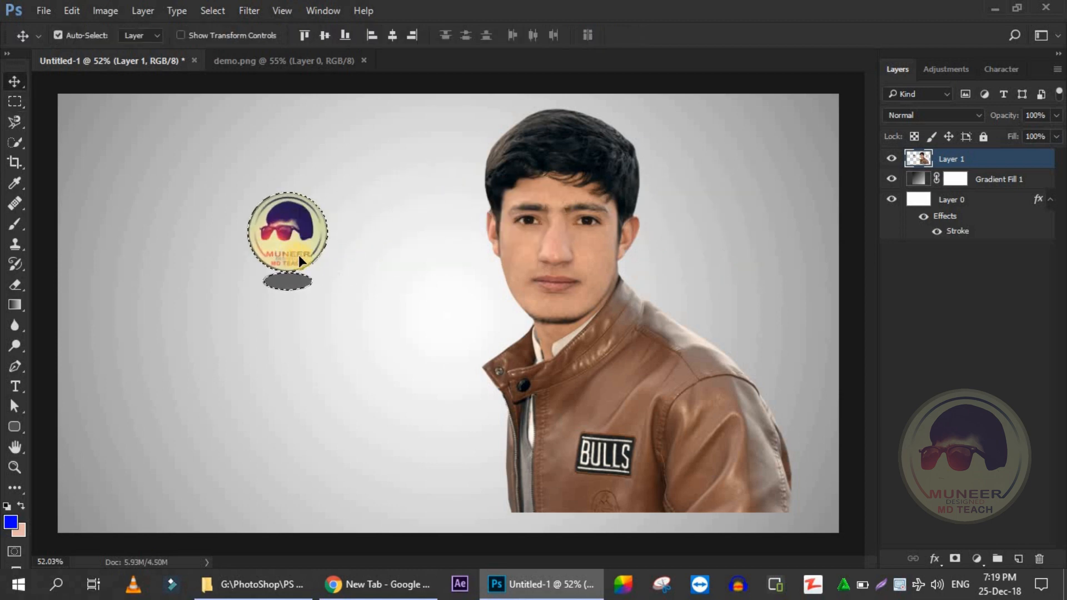
pyautogui.press('ctrl')
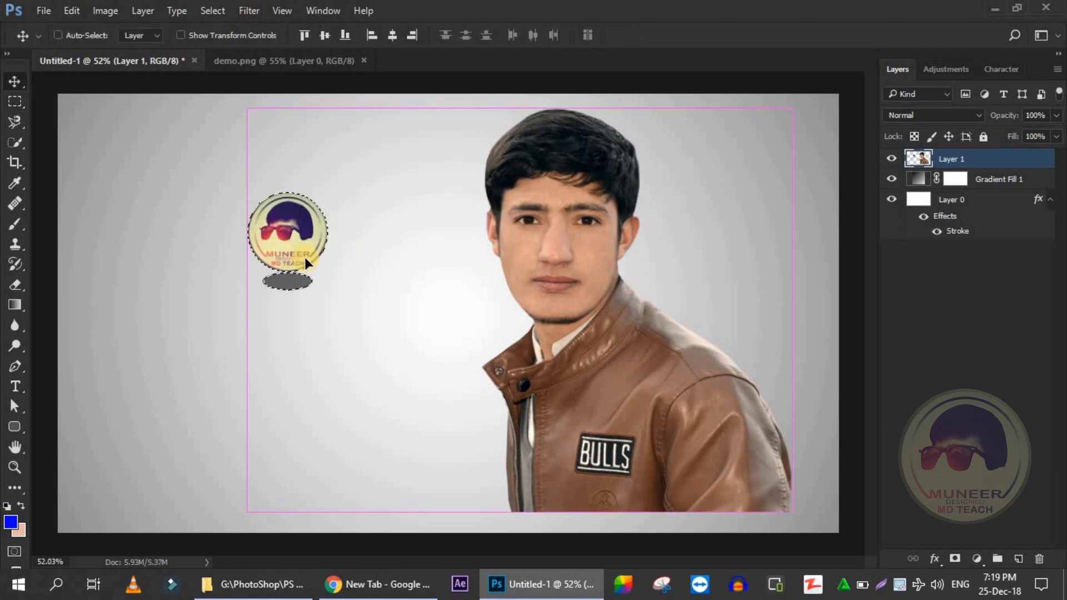
pyautogui.hotkey('ctrl', 'x')
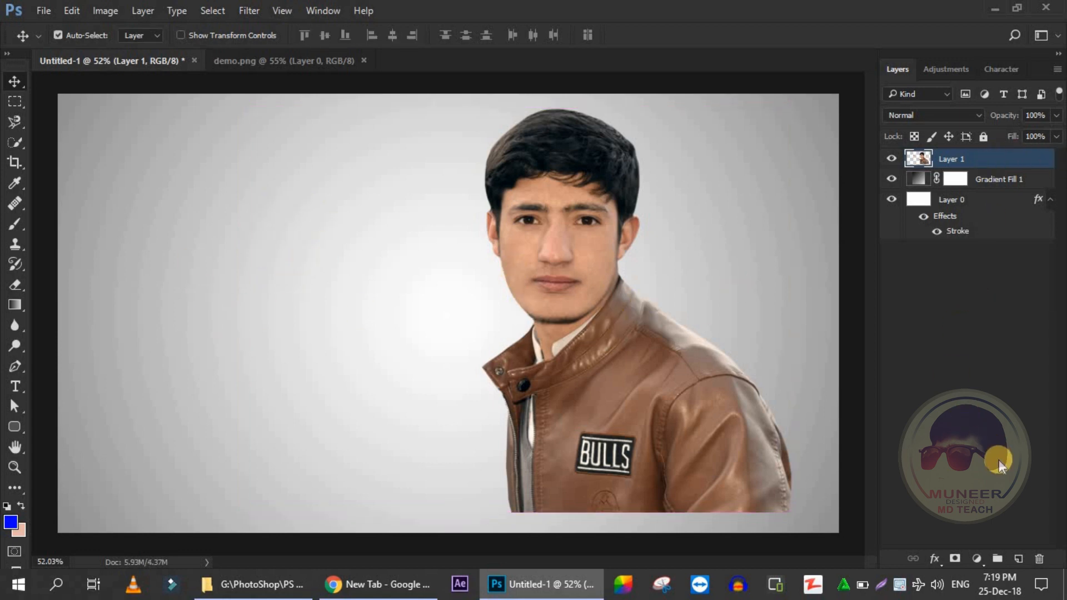
pyautogui.click(1018, 558)
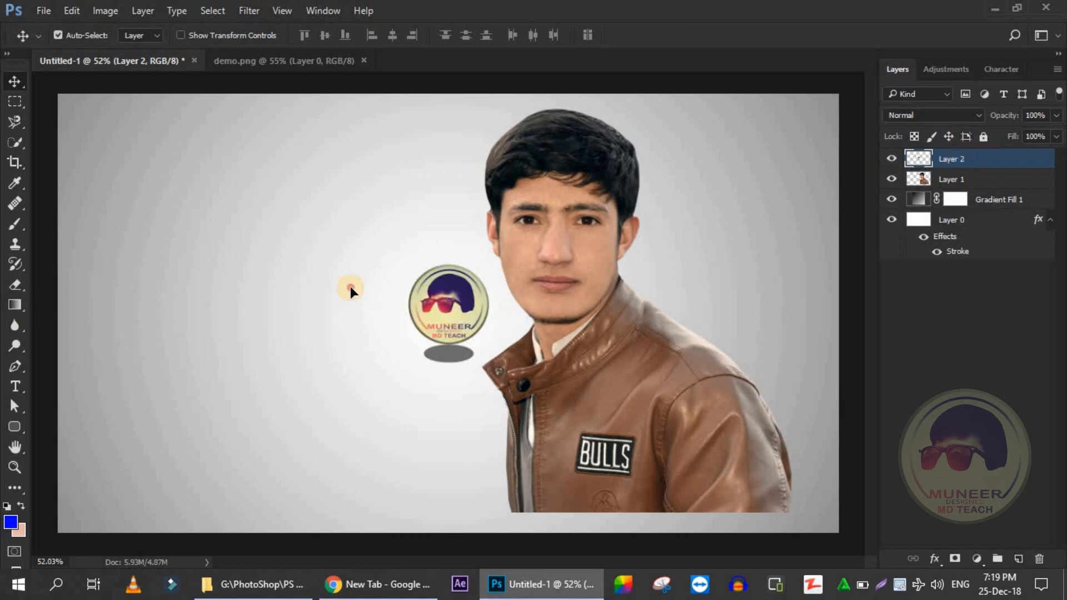
pyautogui.moveTo(449, 315); pyautogui.dragTo(350, 285)
# Move the portrait about 1.02 in right and 0.39 in down, and move the logo to the canvas's lower centre.
pyautogui.rightClick(543, 243)
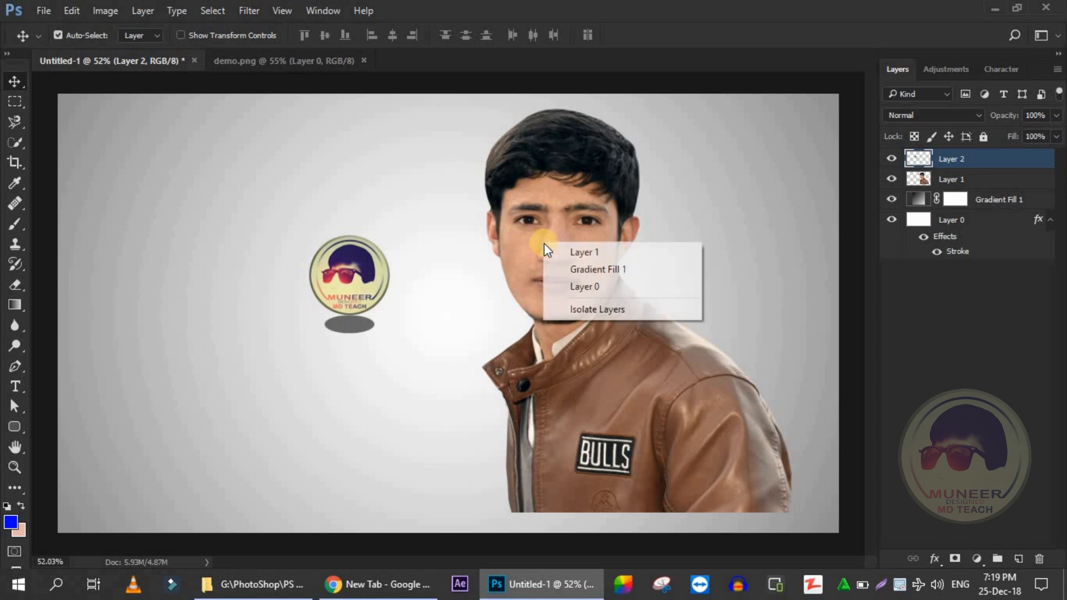
pyautogui.click(572, 250)
pyautogui.moveTo(576, 296); pyautogui.dragTo(612, 308)
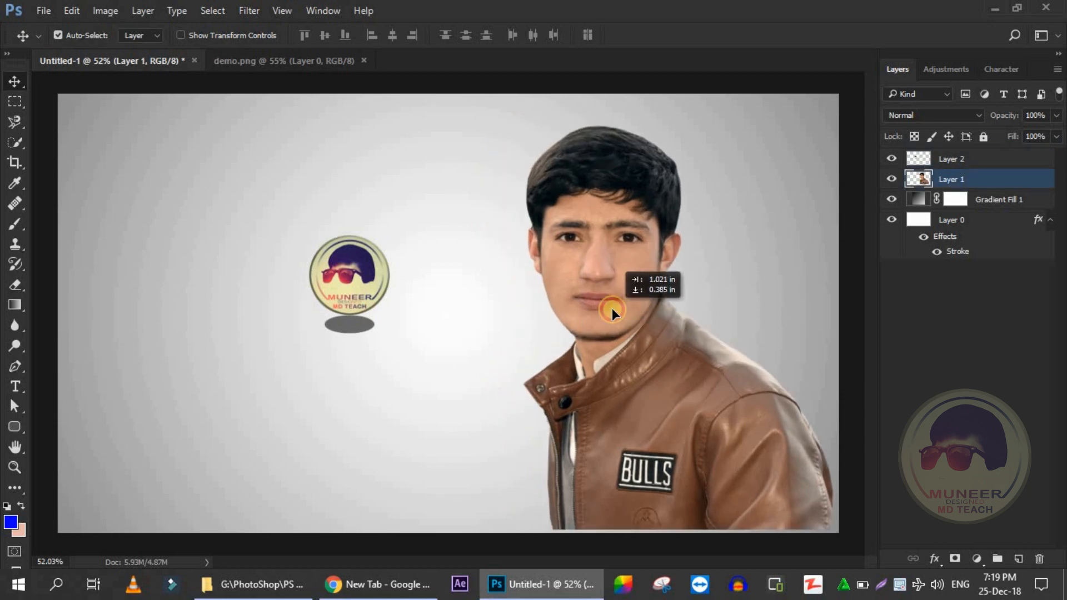
pyautogui.rightClick(369, 281)
pyautogui.click(371, 294)
pyautogui.moveTo(368, 290); pyautogui.dragTo(449, 480)
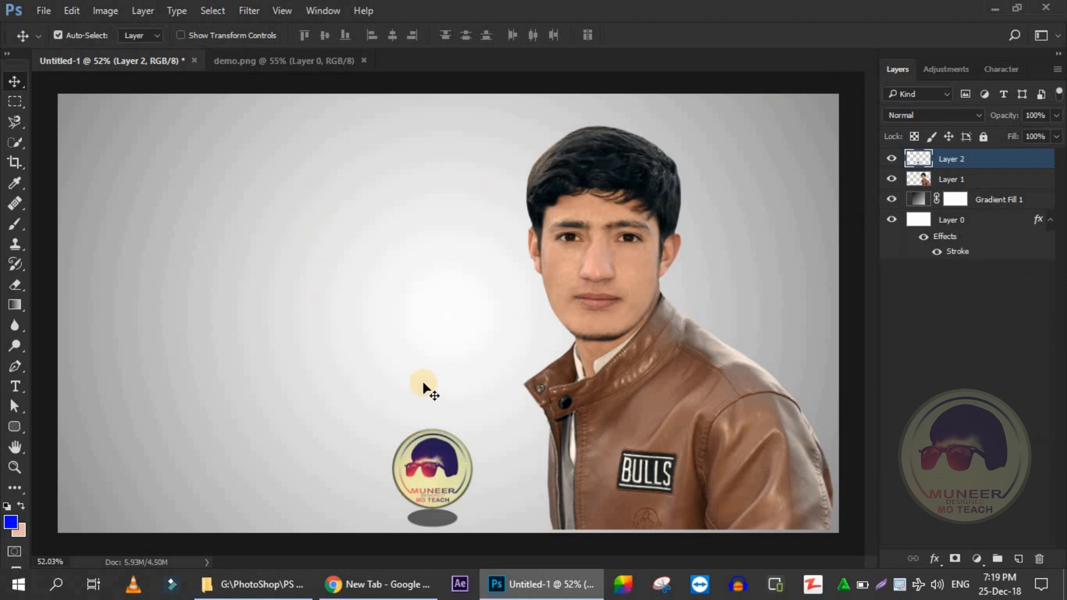
# Draw a blue rounded rectangle about 1901 × 1039 px with 50 px corners and move it to about X 35, Y 43 px.
pyautogui.press('u')
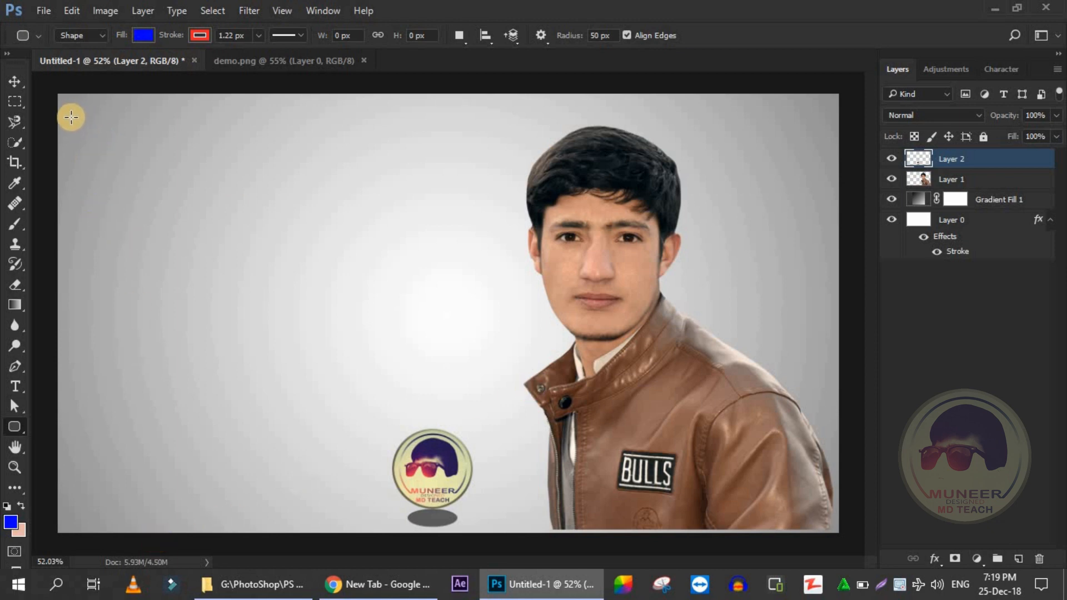
pyautogui.moveTo(72, 116); pyautogui.dragTo(459, 327)
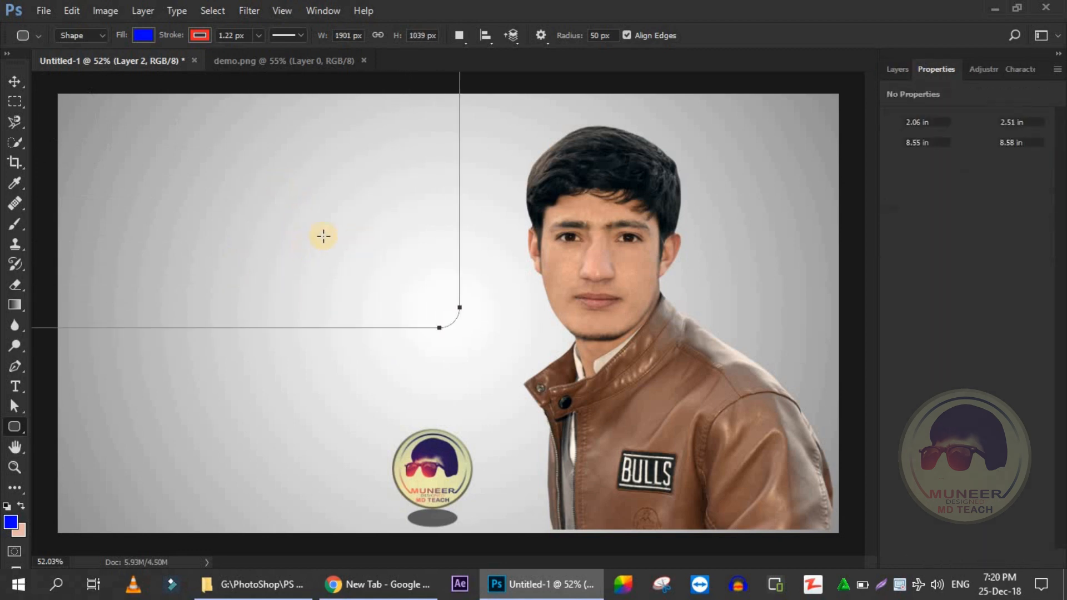
pyautogui.press('v')
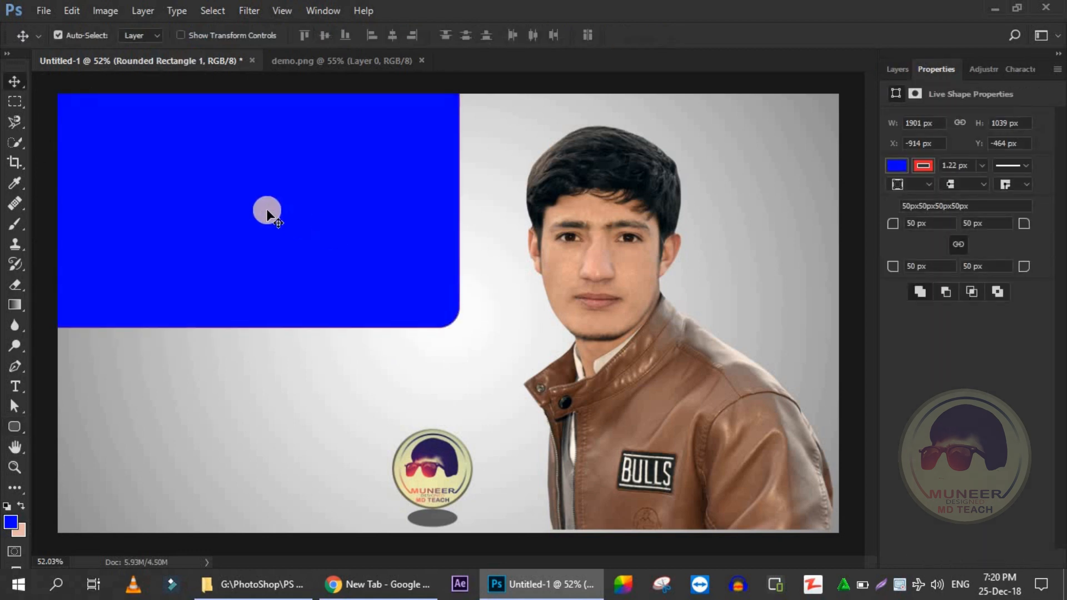
pyautogui.moveTo(326, 226); pyautogui.dragTo(736, 436)
pyautogui.moveTo(735, 444); pyautogui.dragTo(735, 452)
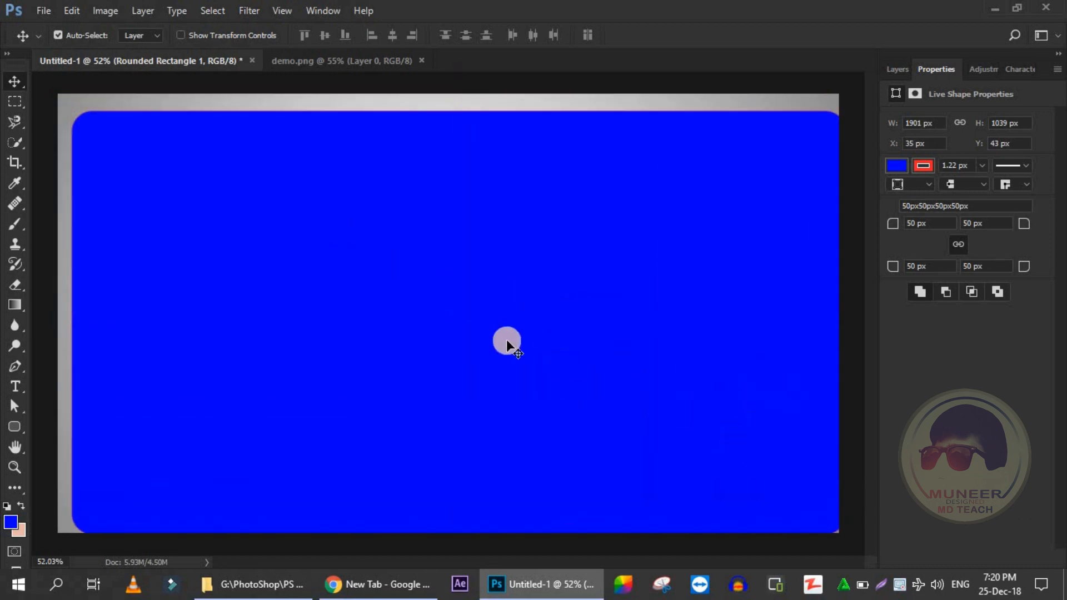
# Resize the blue rounded rectangle to about 1504 × 753 px, keeping it near the canvas's upper-left corner.
pyautogui.hotkey('ctrl', 't')
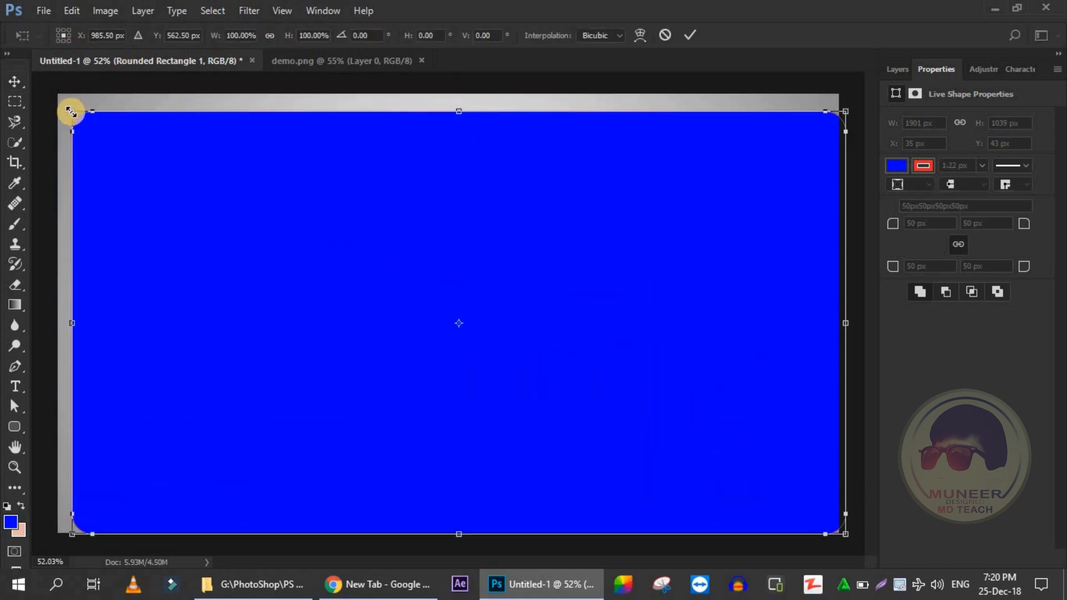
pyautogui.moveTo(72, 111); pyautogui.dragTo(391, 273)
pyautogui.moveTo(748, 397); pyautogui.dragTo(430, 234)
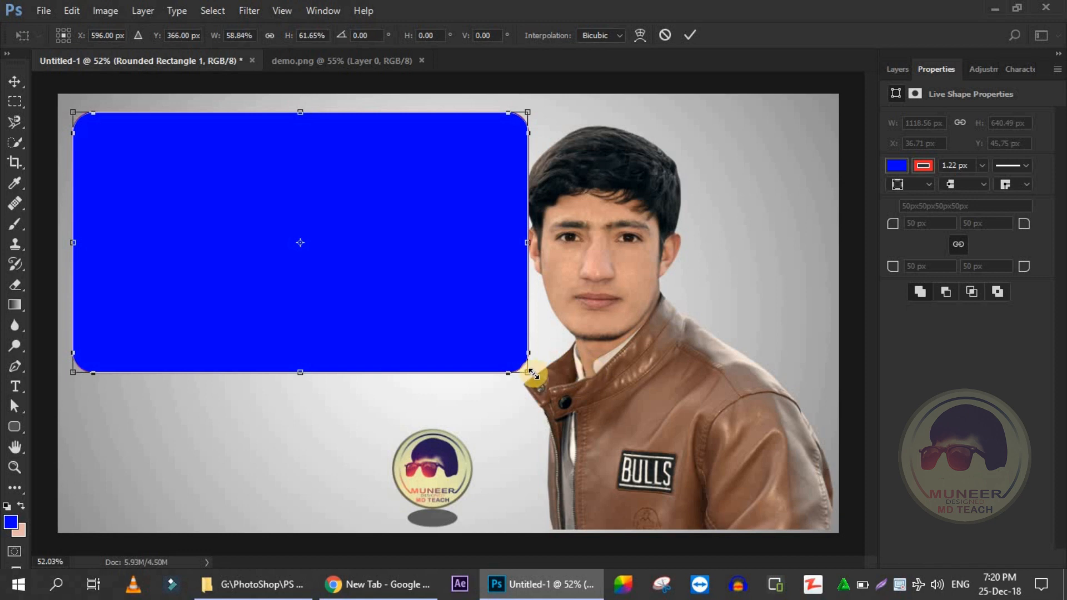
pyautogui.moveTo(615, 410); pyautogui.dragTo(689, 421)
pyautogui.press('Return')
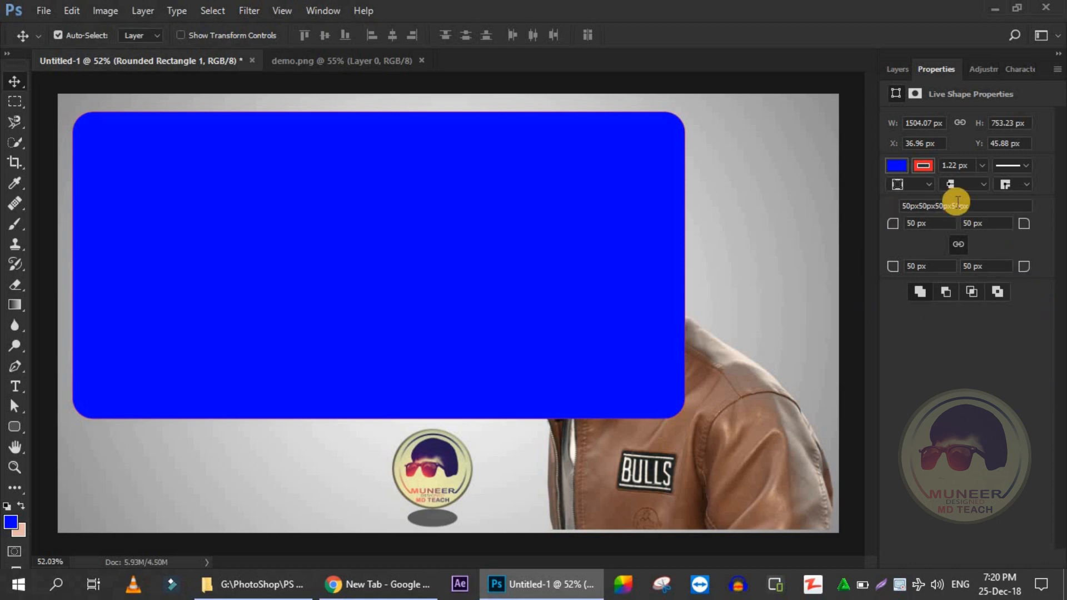
# Place Layer 1 above Rounded Rectangle 1 in the layer stack and shift the portrait slightly right.
pyautogui.click(896, 70)
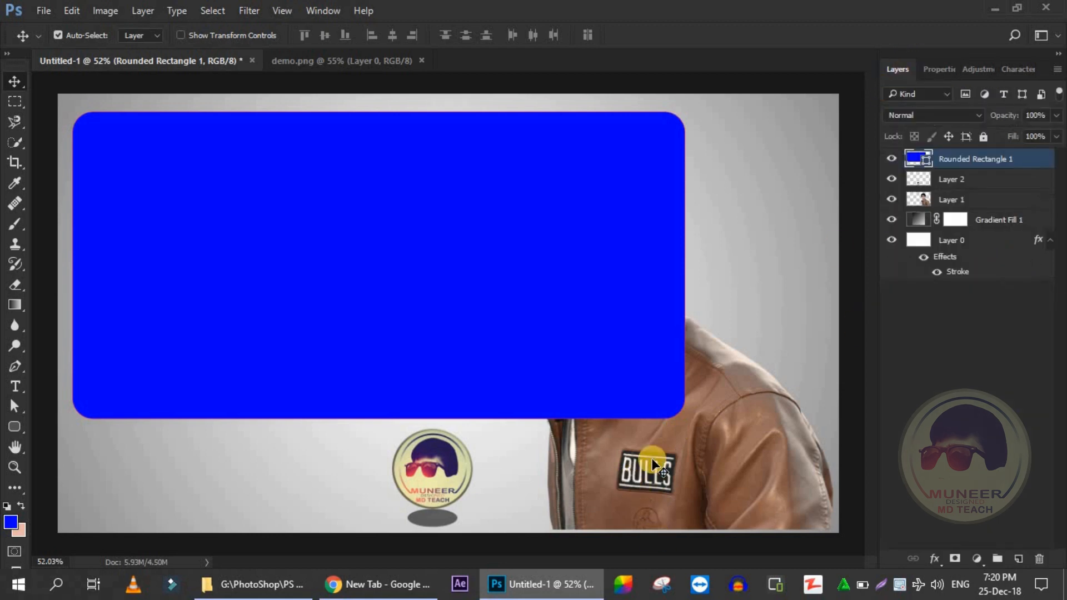
pyautogui.moveTo(977, 201); pyautogui.dragTo(987, 170)
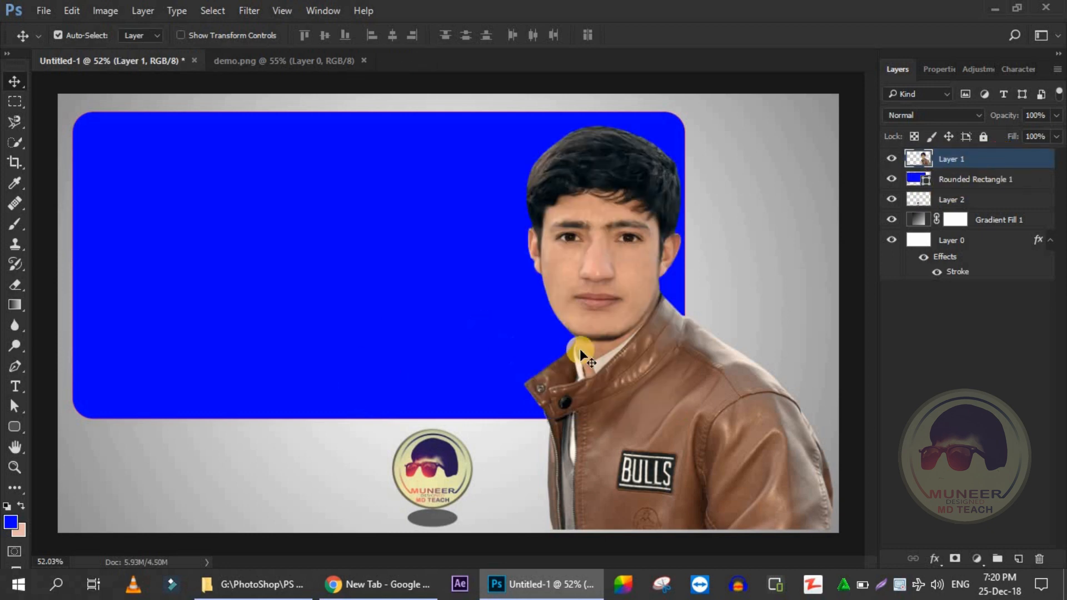
pyautogui.rightClick(595, 265)
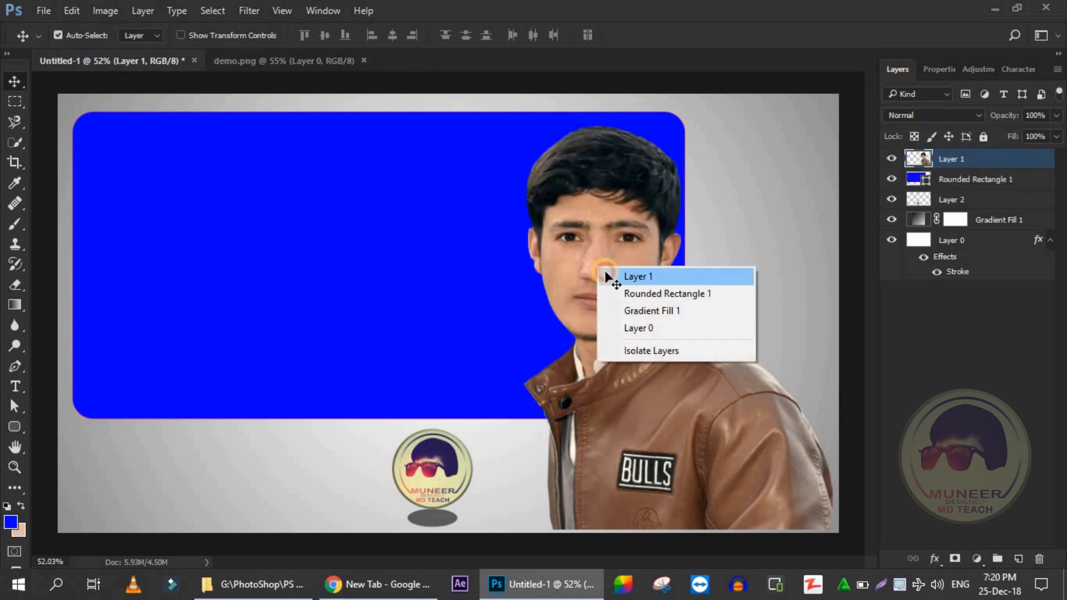
pyautogui.click(619, 282)
pyautogui.moveTo(619, 283); pyautogui.dragTo(652, 281)
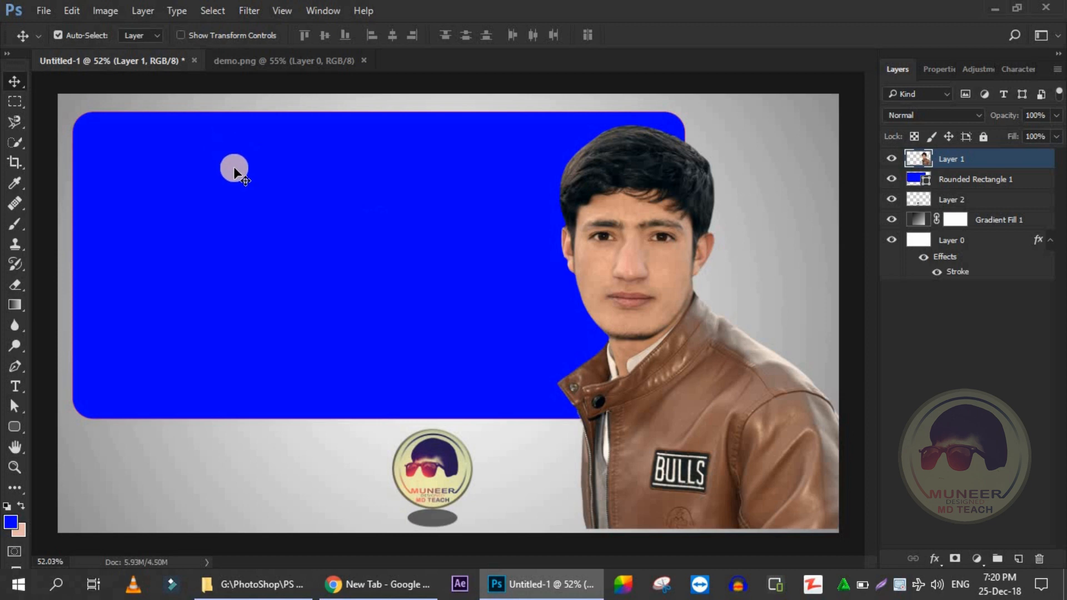
# Nudge the blue rounded rectangle slightly closer to the canvas's upper-left corner.
pyautogui.rightClick(234, 169)
pyautogui.click(201, 176)
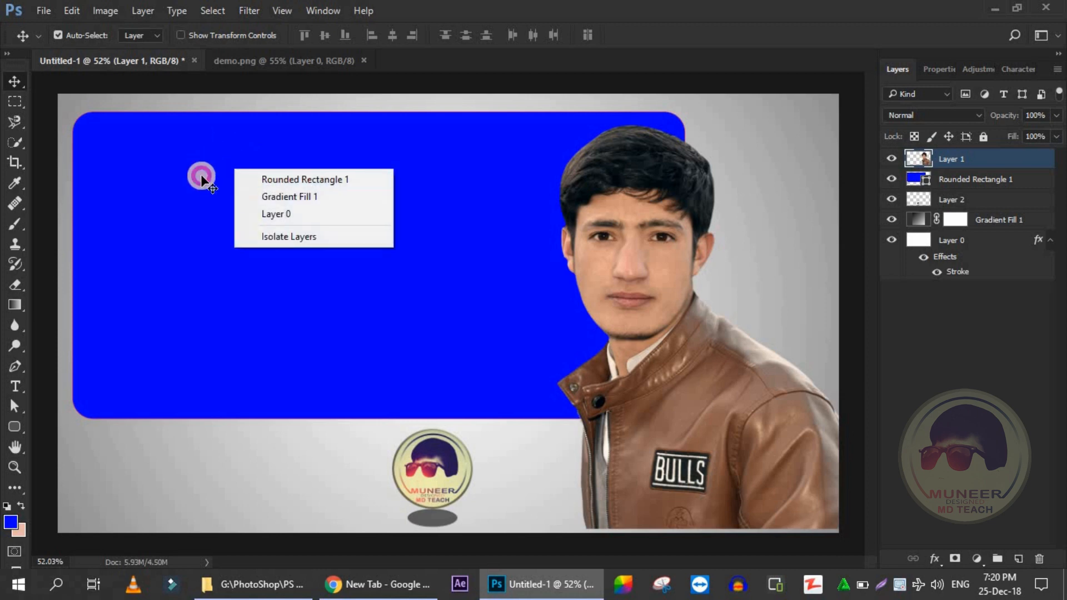
pyautogui.moveTo(238, 192); pyautogui.dragTo(234, 188)
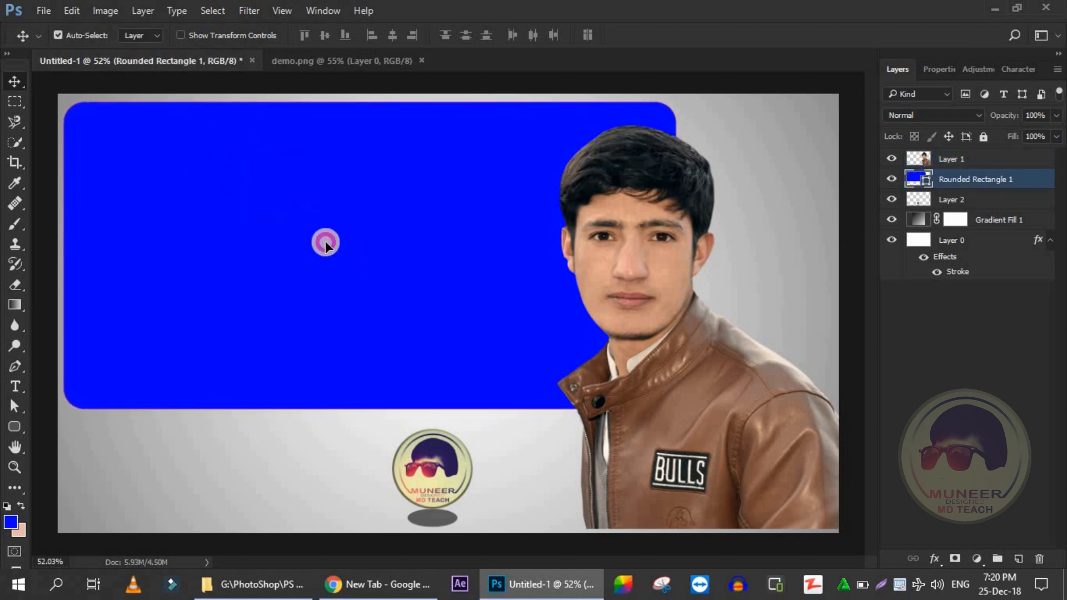
pyautogui.moveTo(324, 241); pyautogui.dragTo(320, 241)
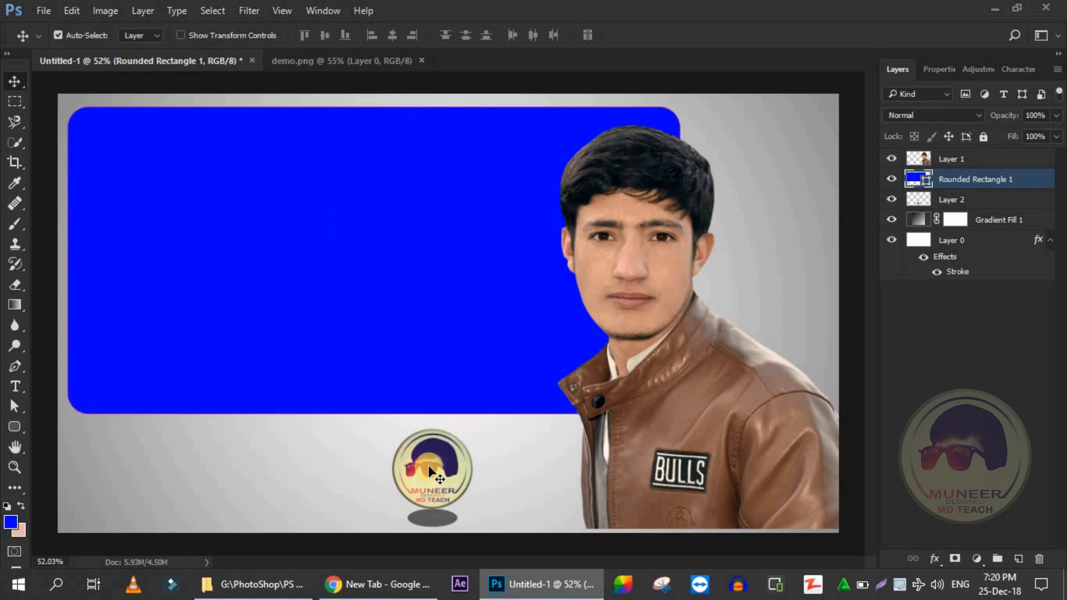
# Move the logo right, close to the jacket at the canvas's bottom edge, and enlarge it slightly.
pyautogui.rightClick(429, 466)
pyautogui.click(453, 476)
pyautogui.moveTo(450, 477); pyautogui.dragTo(497, 493)
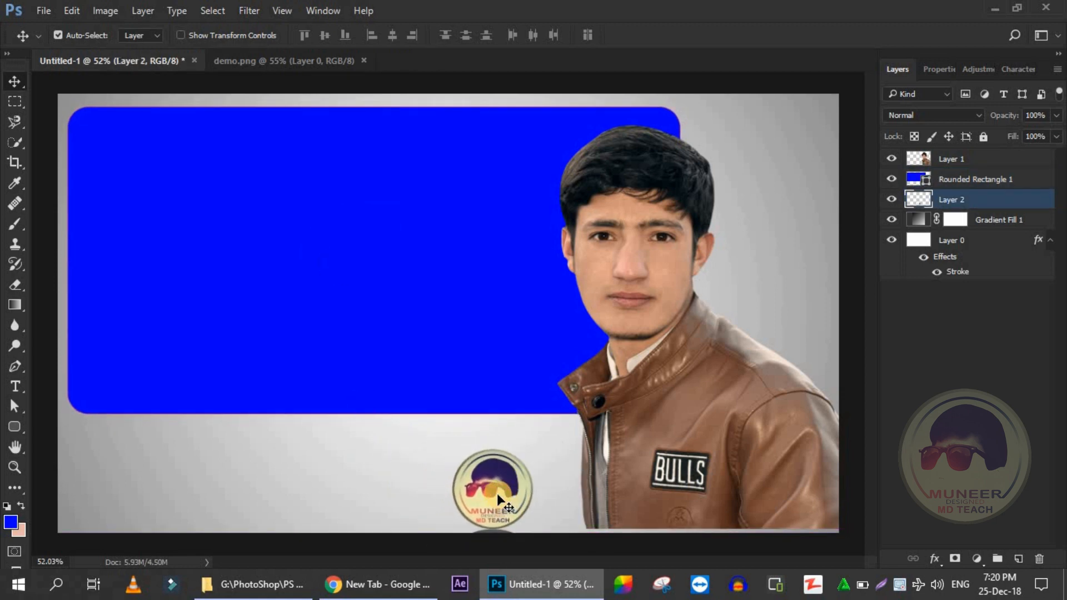
pyautogui.hotkey('ctrl', 't')
pyautogui.moveTo(544, 442)
pyautogui.mouseDown()
pyautogui.moveTo(558, 433)
pyautogui.moveTo(545, 423)
pyautogui.mouseUp()
pyautogui.doubleClick(510, 461)
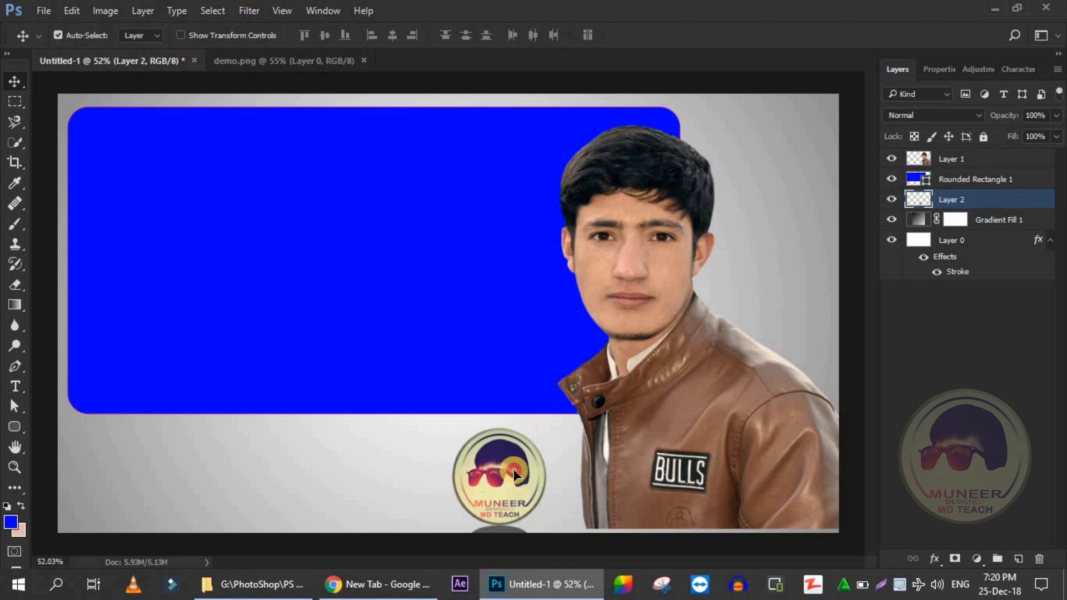
pyautogui.moveTo(513, 469); pyautogui.dragTo(519, 474)
# Shift the portrait on Layer 1 slightly right and down.
pyautogui.rightClick(416, 292)
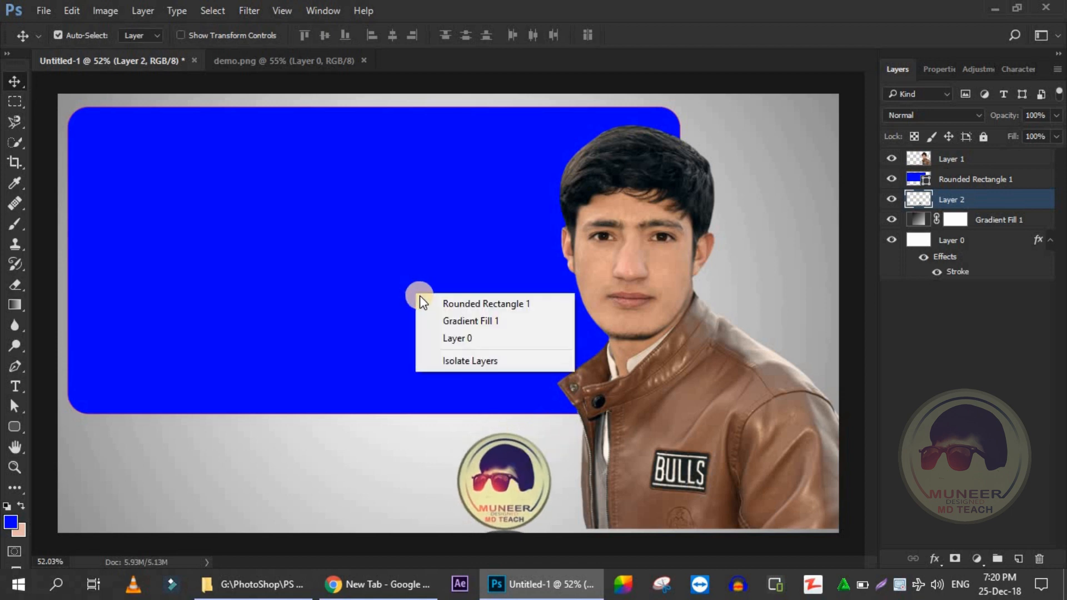
pyautogui.click(444, 303)
pyautogui.rightClick(631, 238)
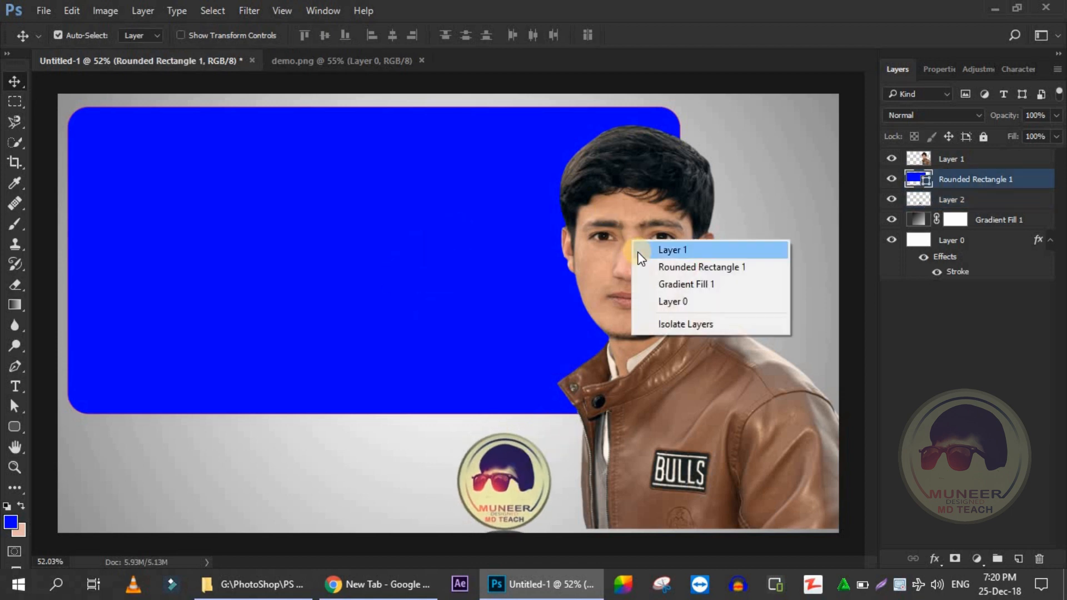
pyautogui.click(636, 248)
pyautogui.moveTo(632, 251)
pyautogui.mouseDown()
pyautogui.moveTo(645, 250)
pyautogui.moveTo(637, 258)
pyautogui.mouseUp()
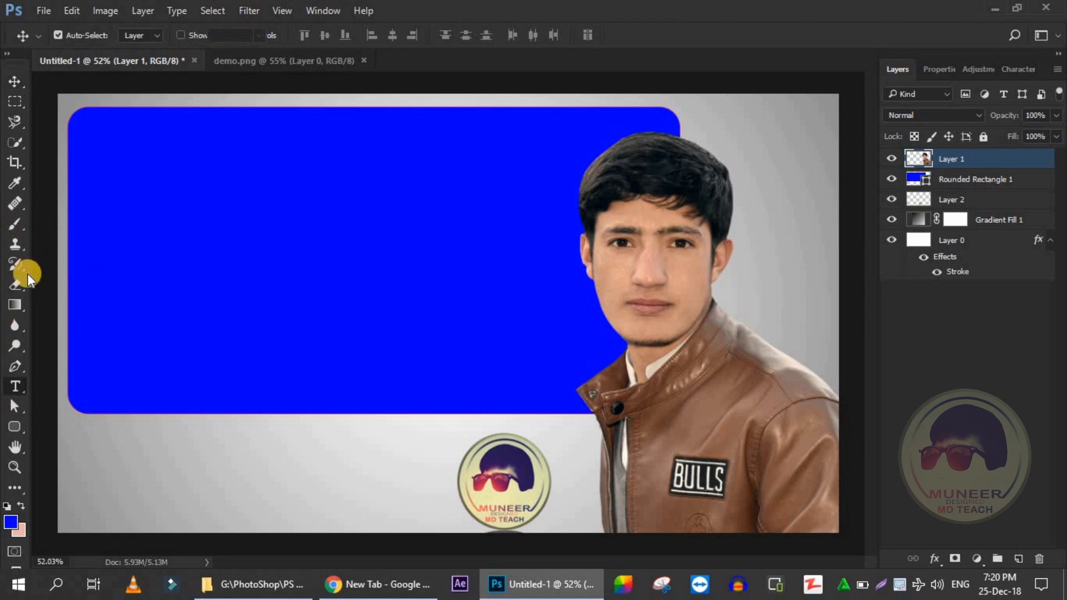
# Add the title text "How To downlode video from facebook" in black Impact on the blue panel.
pyautogui.press('t')
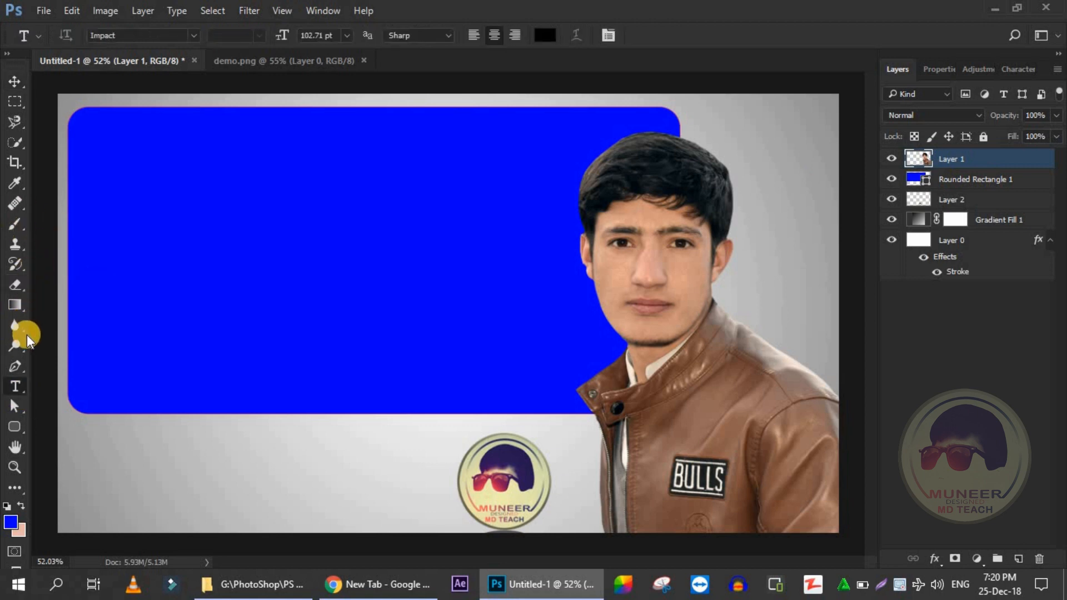
pyautogui.click(192, 256)
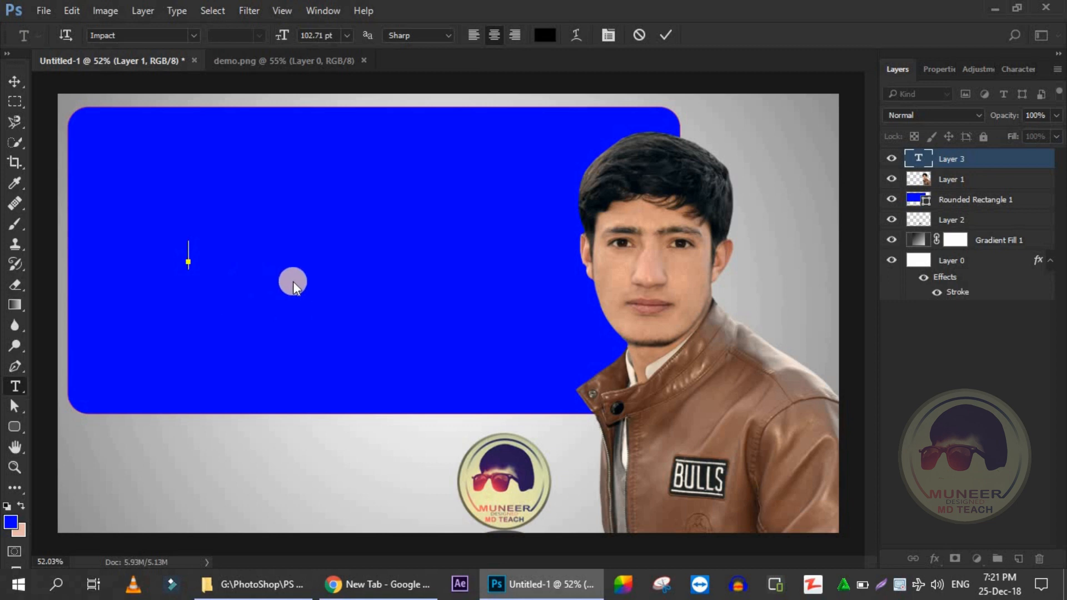
pyautogui.write('How To')
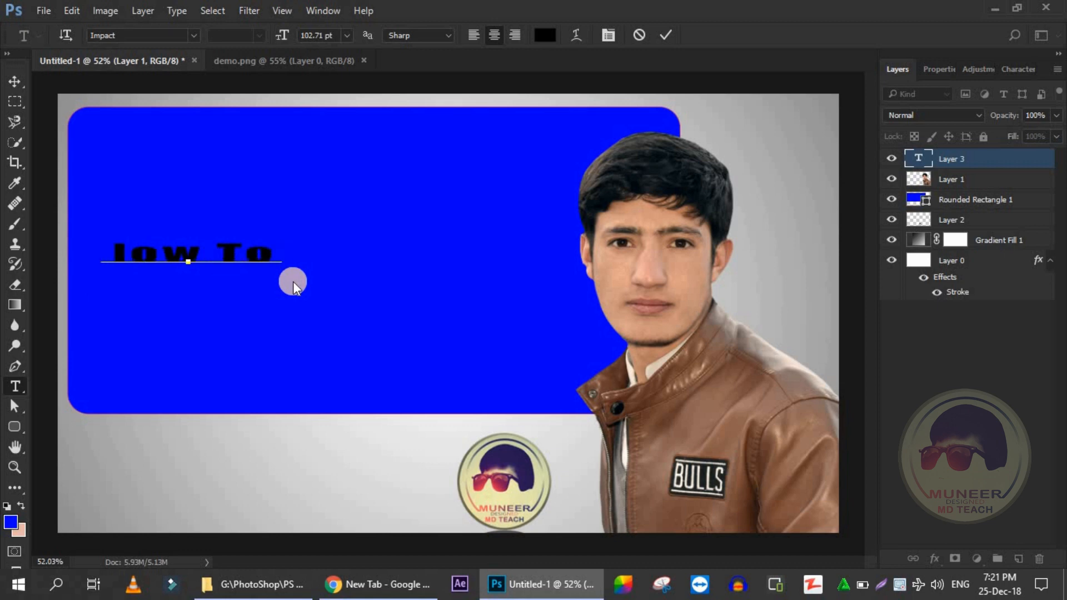
pyautogui.write(' do   ')
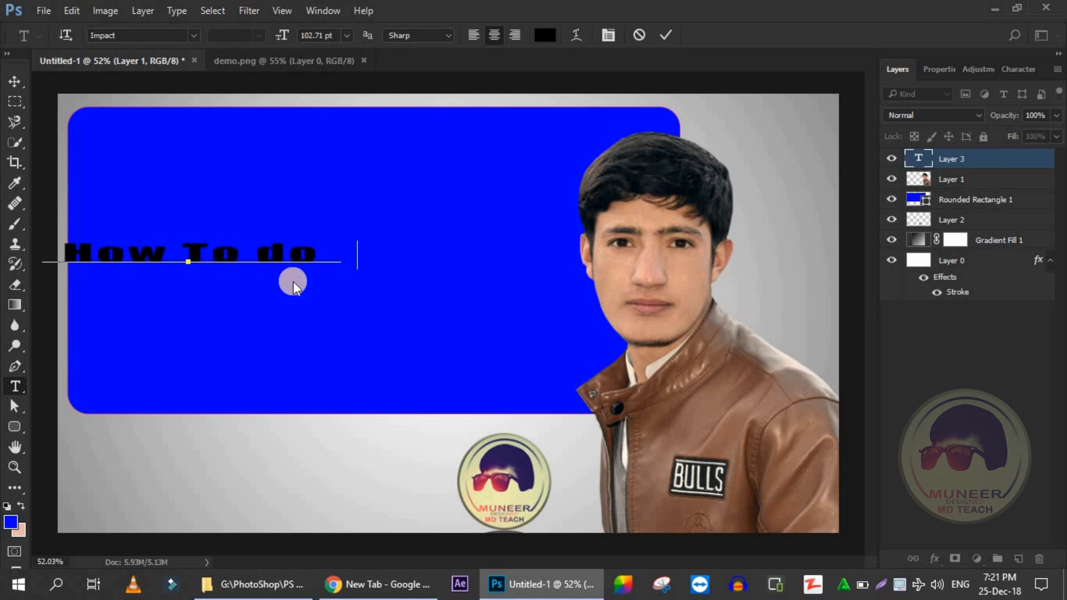
pyautogui.write('wnllode')
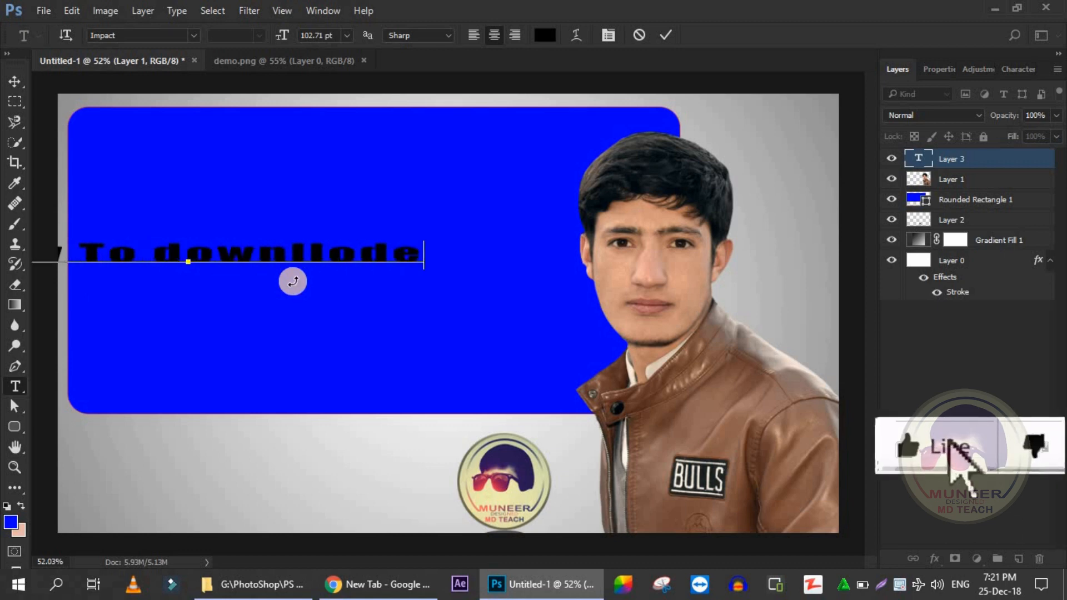
pyautogui.press('BackSpace')
pyautogui.press('BackSpace')
pyautogui.press('BackSpace')
pyautogui.press('BackSpace')
pyautogui.press('BackSpace')
pyautogui.press('BackSpace')
pyautogui.press('BackSpace')
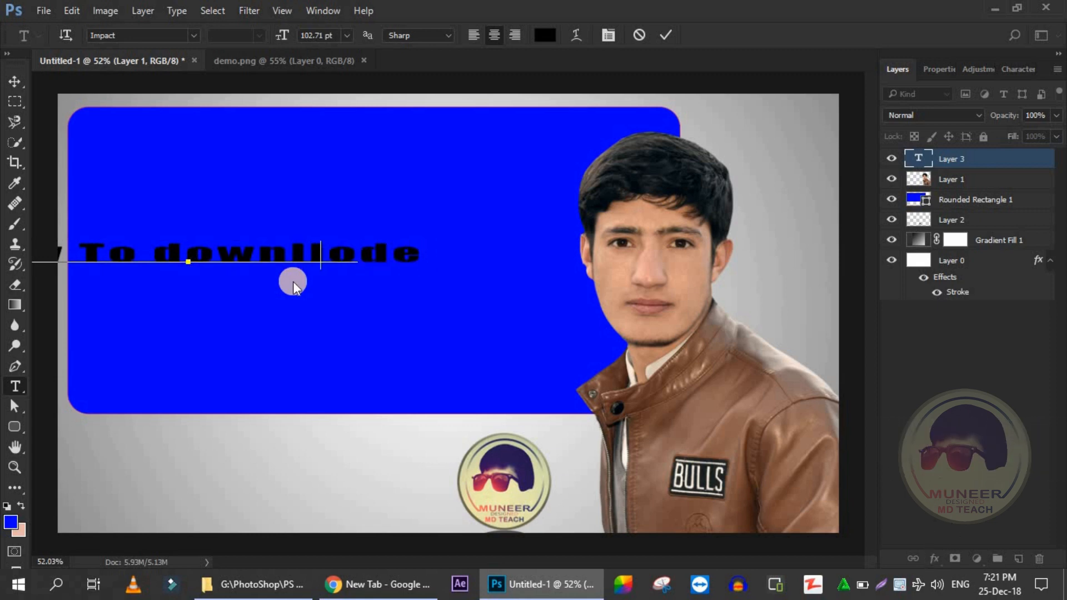
pyautogui.write('wnlode ')
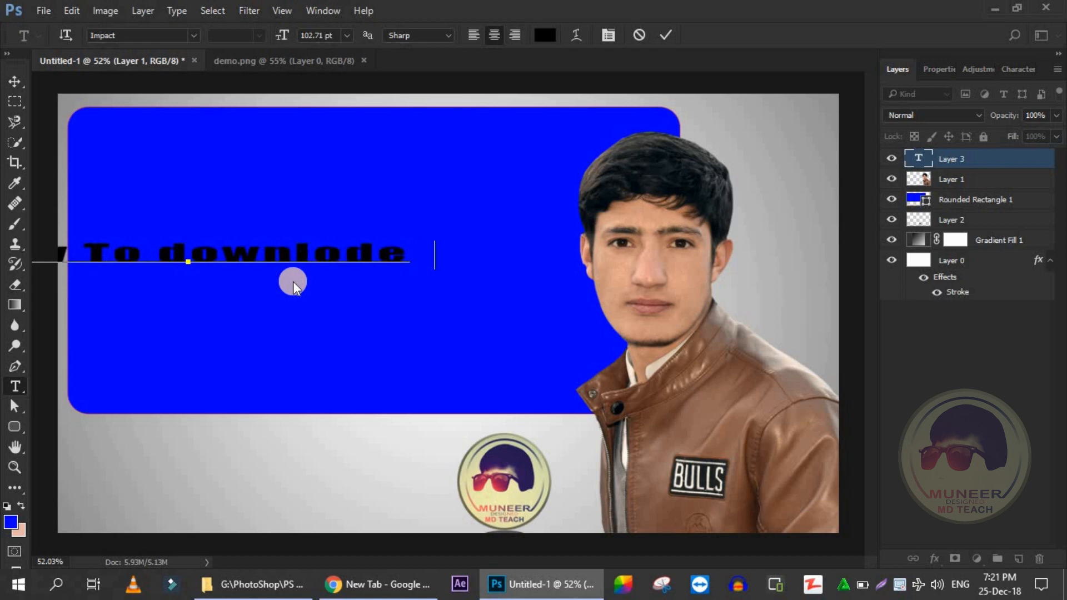
pyautogui.write('video f ')
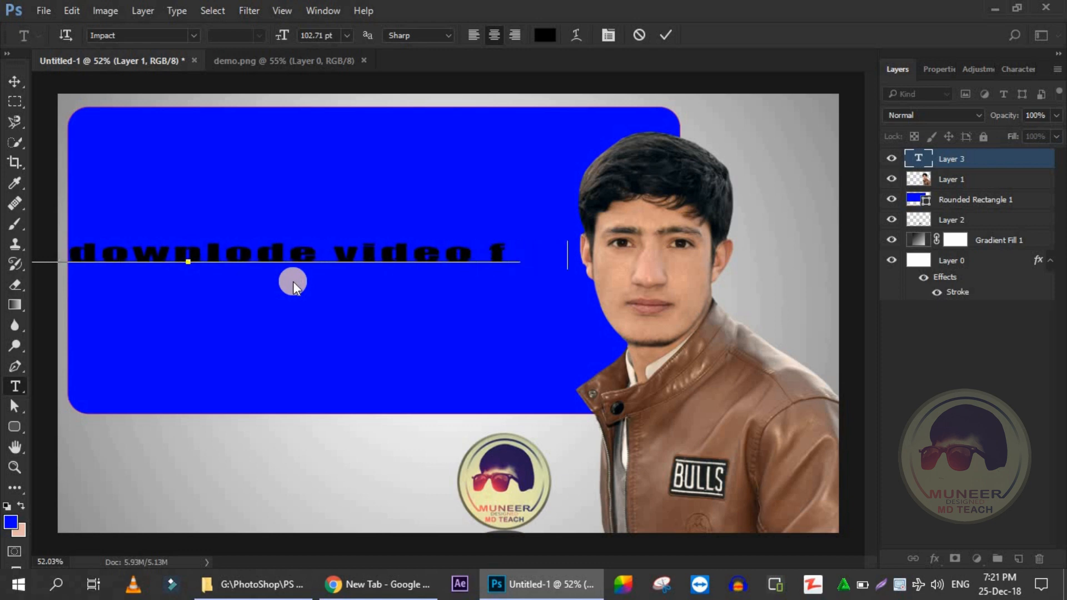
pyautogui.write('rom face')
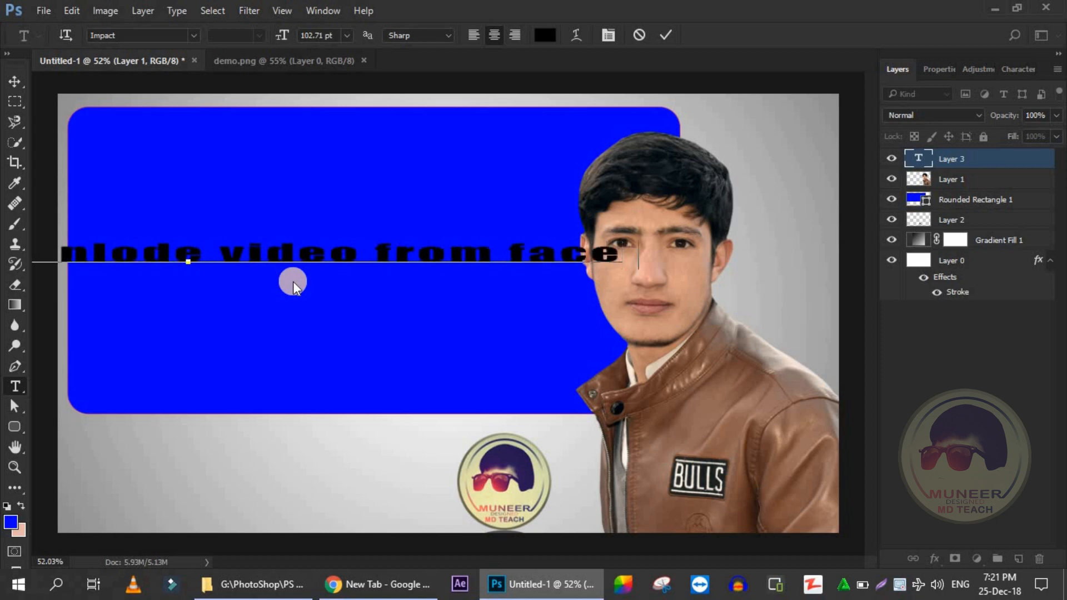
pyautogui.write('book')
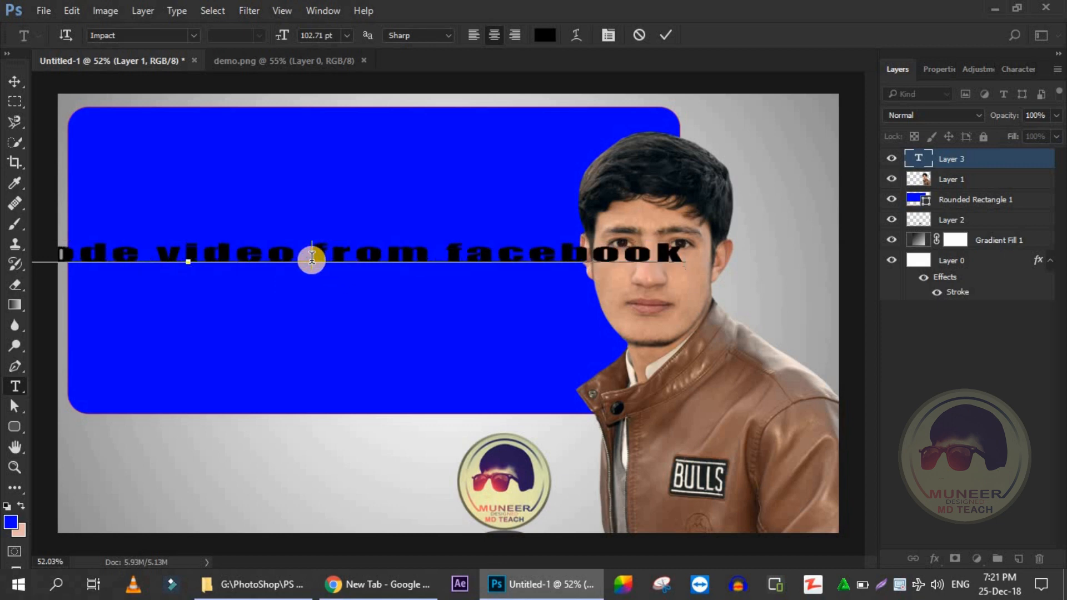
# Break the title into three lines, "How To", "downlode video" and "from facebook", and move it to the blue panel's upper part.
pyautogui.press('Return')
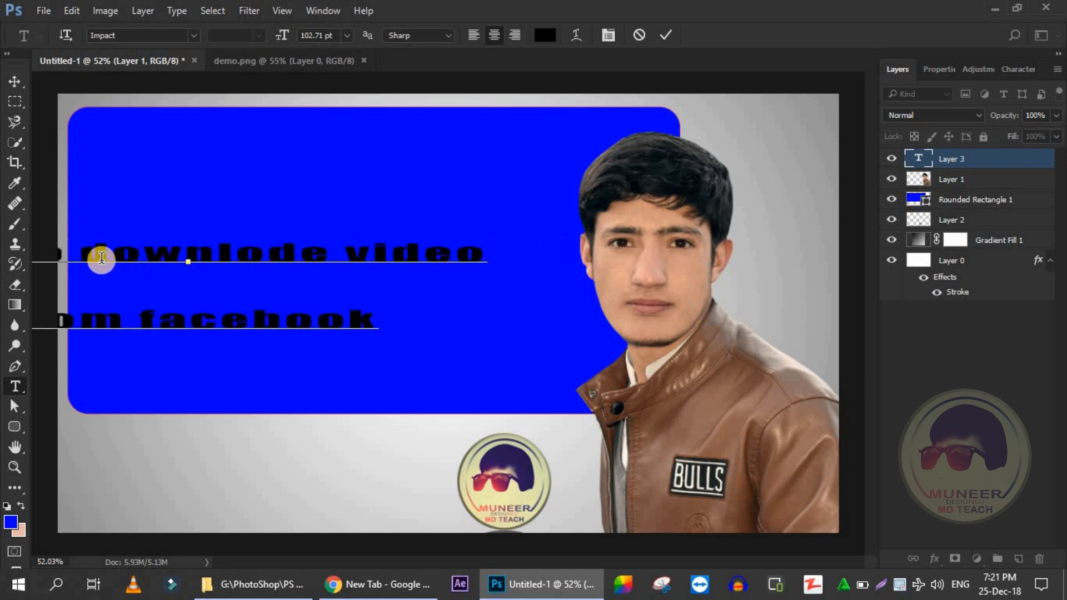
pyautogui.click(86, 256)
pyautogui.write('How To')
pyautogui.press('Return')
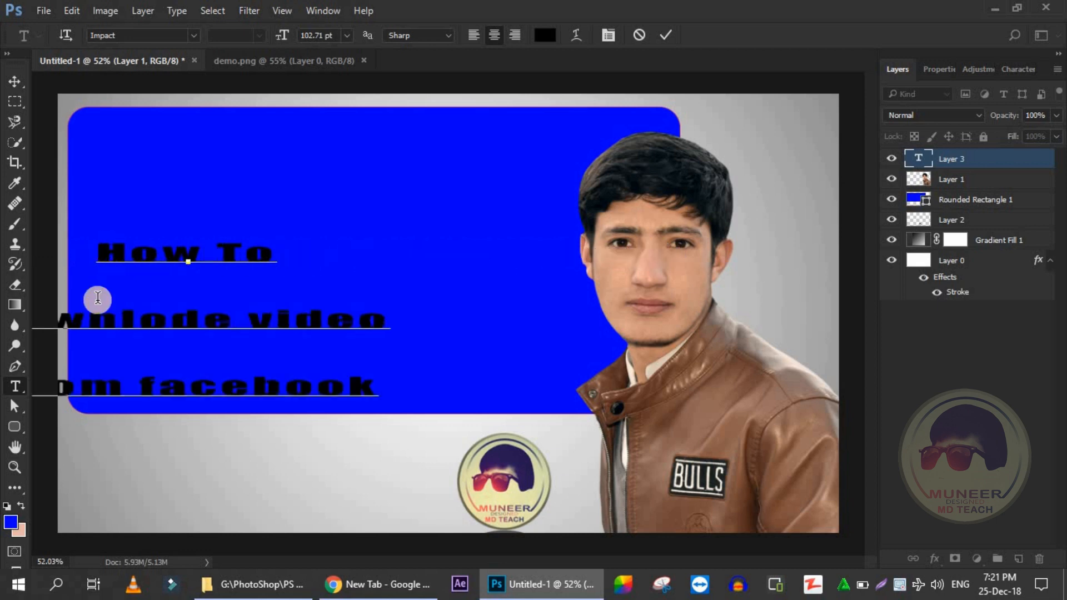
pyautogui.moveTo(207, 296); pyautogui.dragTo(291, 190)
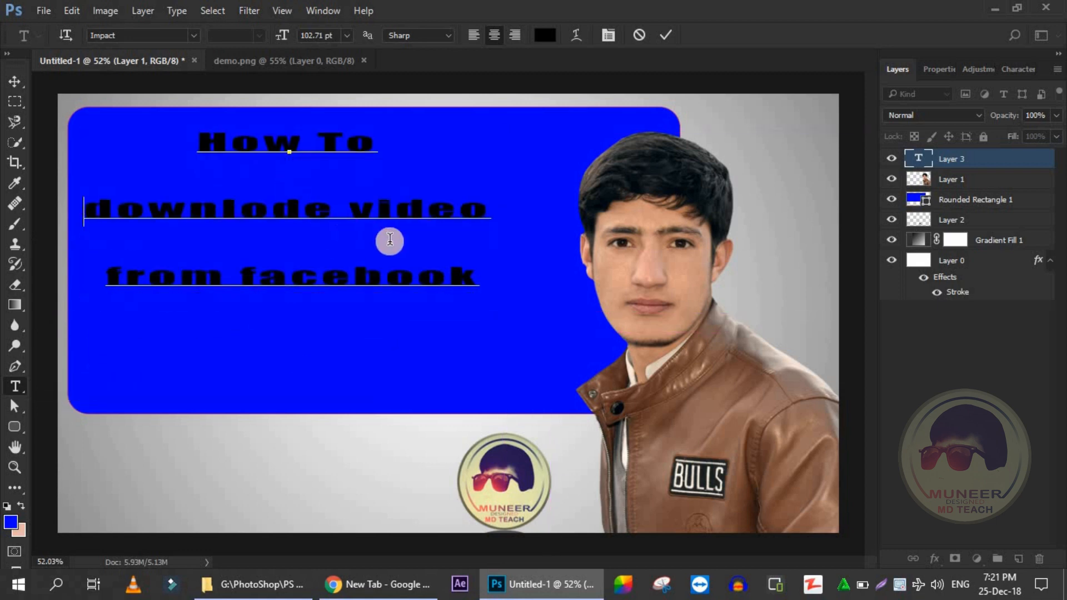
# Enlarge the whole title text to about 164 pt and tighten its leading to about 90 pt.
pyautogui.hotkey('ctrl', 'a')
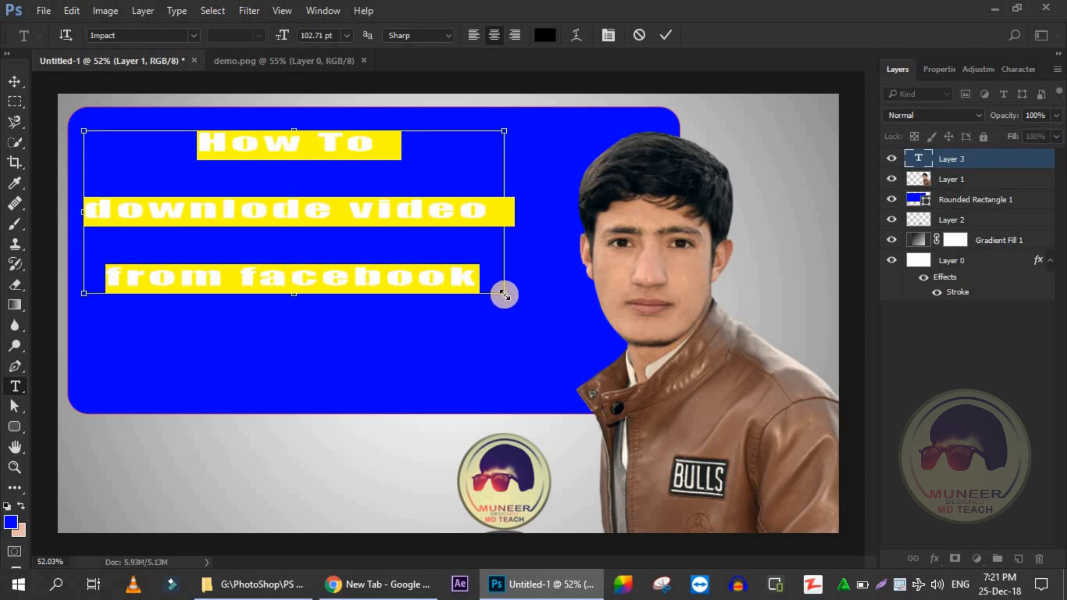
pyautogui.moveTo(504, 294); pyautogui.dragTo(518, 386)
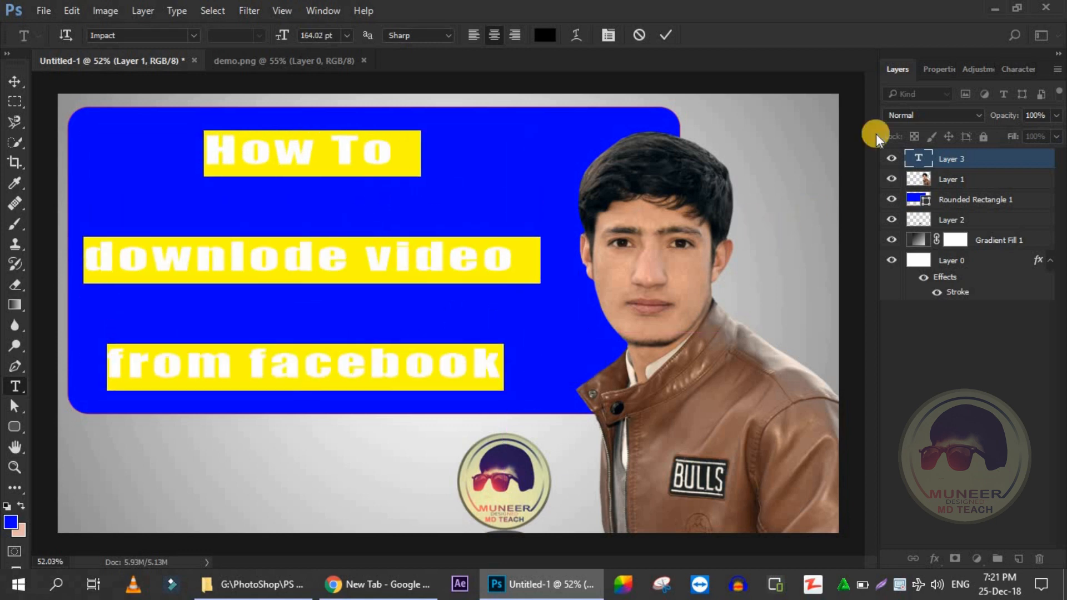
pyautogui.click(1007, 69)
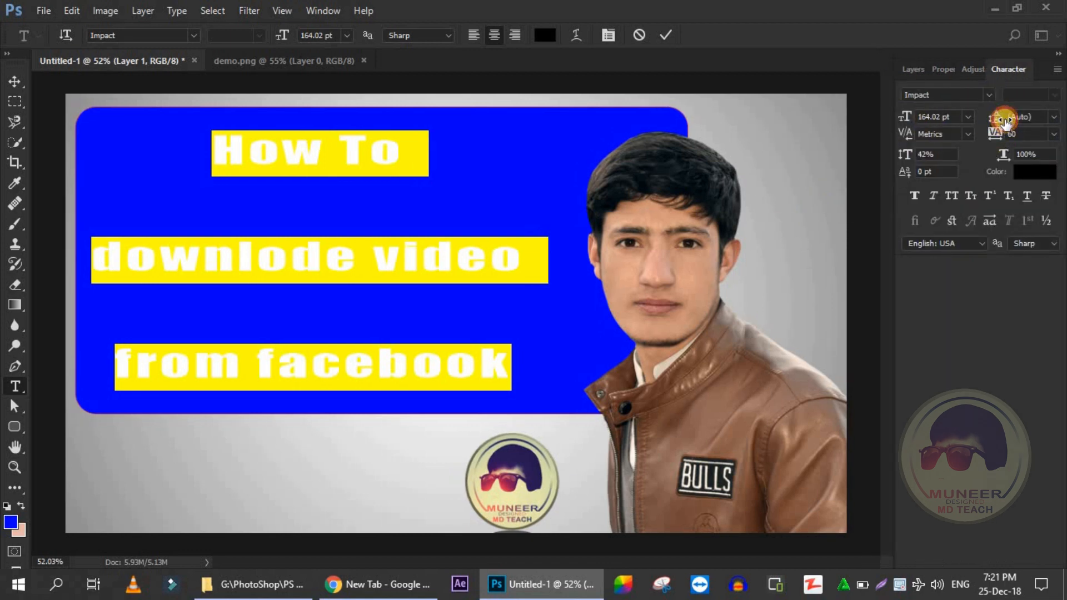
pyautogui.moveTo(1006, 118); pyautogui.dragTo(1060, 129)
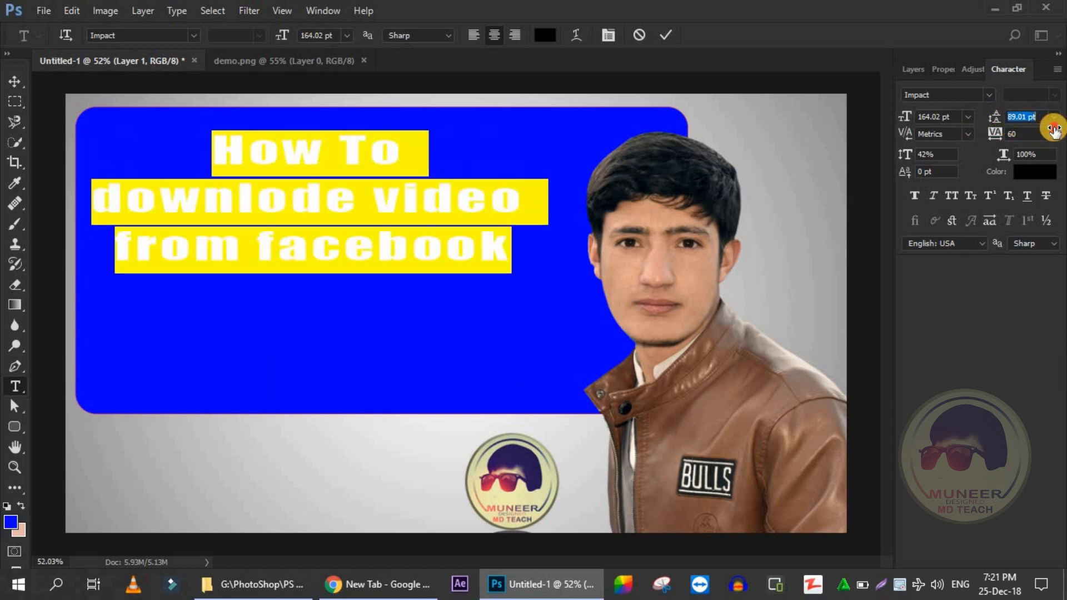
pyautogui.click(322, 215)
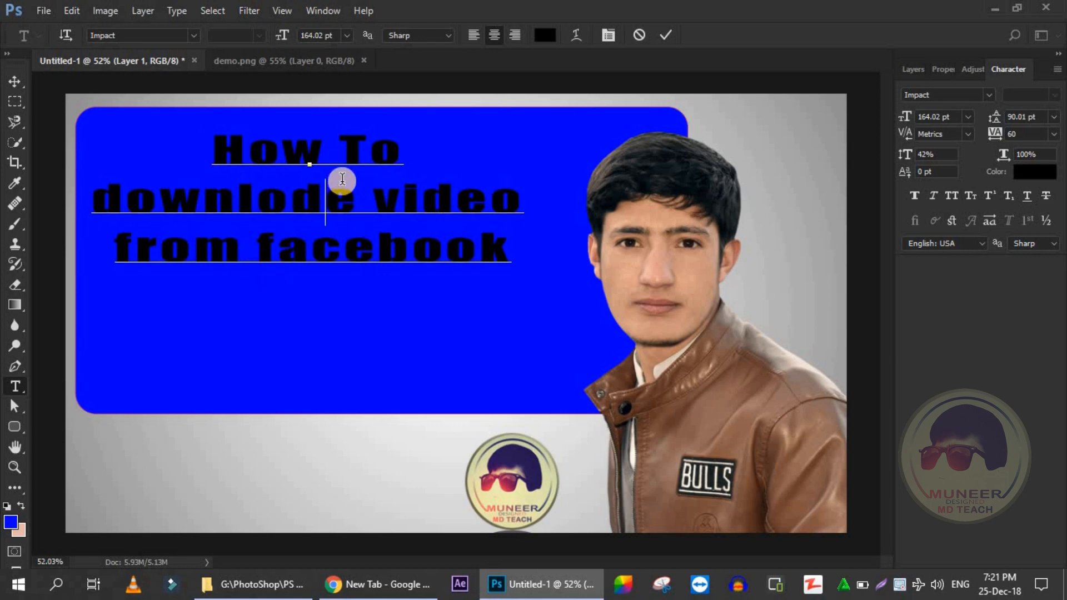
pyautogui.hotkey('ctrl', 'Return')
# Scale the title to about 121% width and 178% height so it fills the blue panel.
pyautogui.hotkey('ctrl', 't')
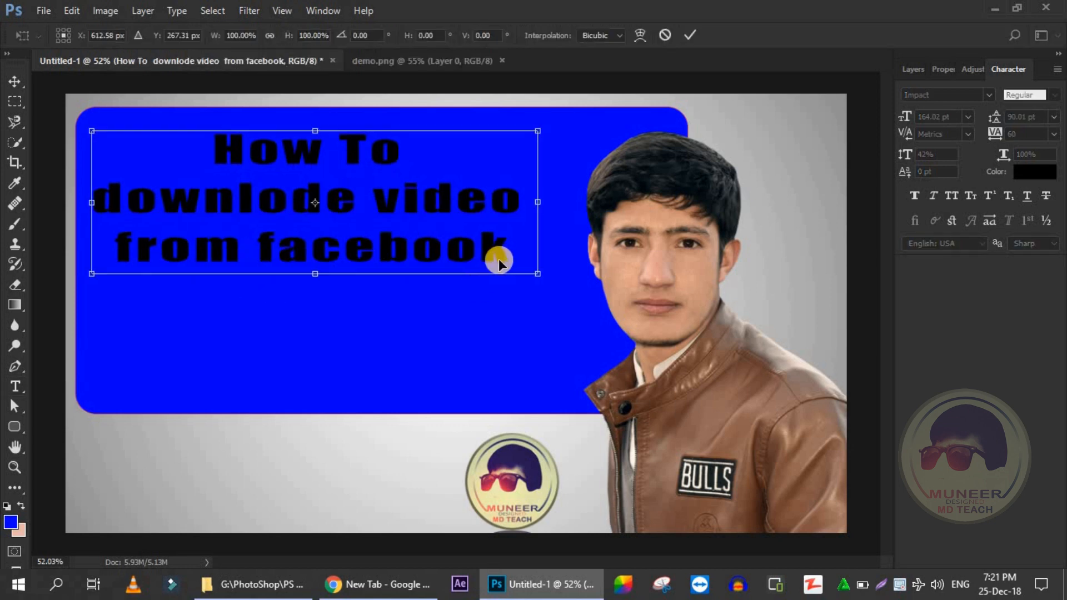
pyautogui.moveTo(543, 275); pyautogui.dragTo(584, 374)
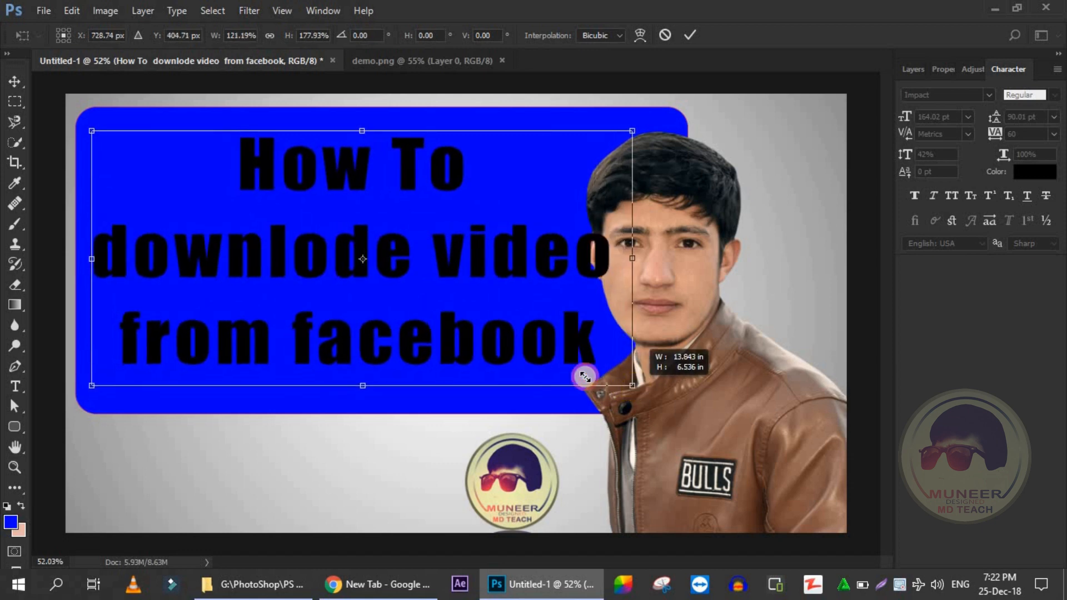
pyautogui.moveTo(487, 344)
pyautogui.mouseDown()
pyautogui.moveTo(478, 343)
pyautogui.moveTo(489, 309)
pyautogui.moveTo(487, 344)
pyautogui.mouseUp()
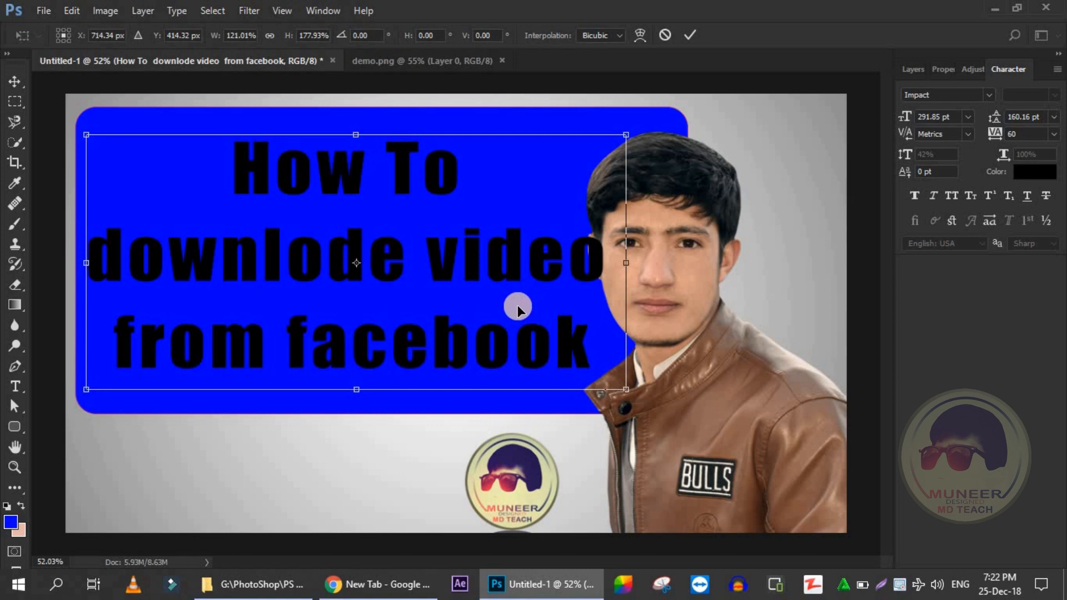
pyautogui.press('Return')
# Change the colour of all the title text to bright red.
pyautogui.press('t')
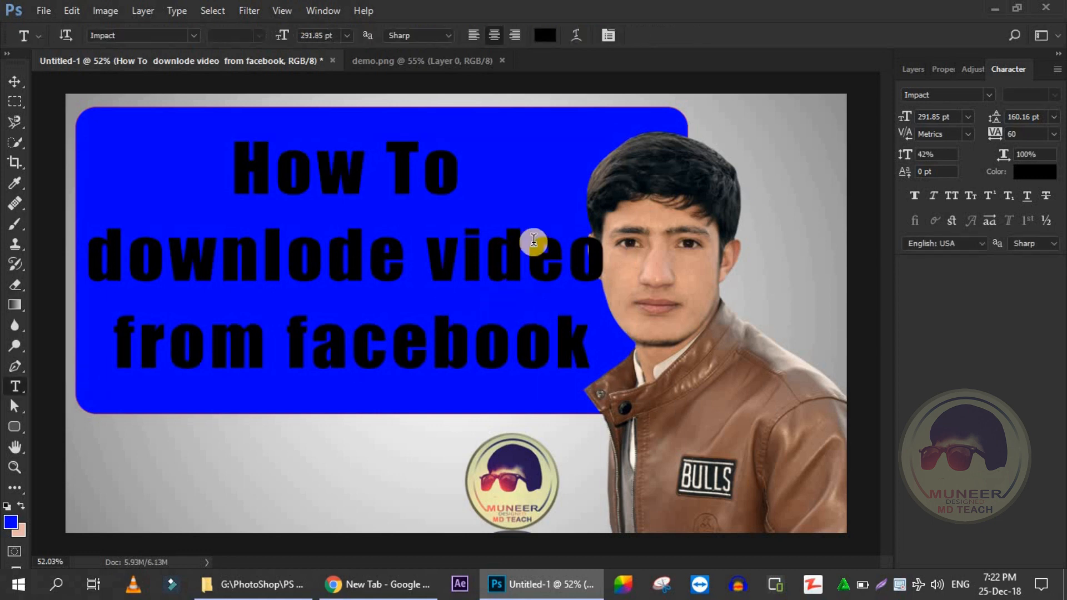
pyautogui.click(453, 274)
pyautogui.hotkey('ctrl', 'a')
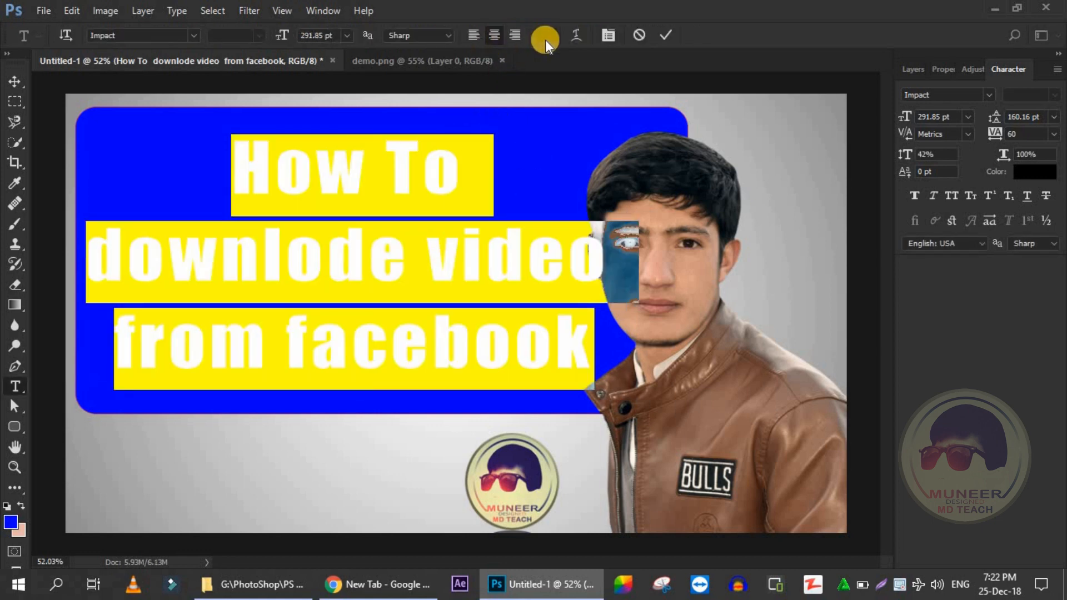
pyautogui.click(544, 36)
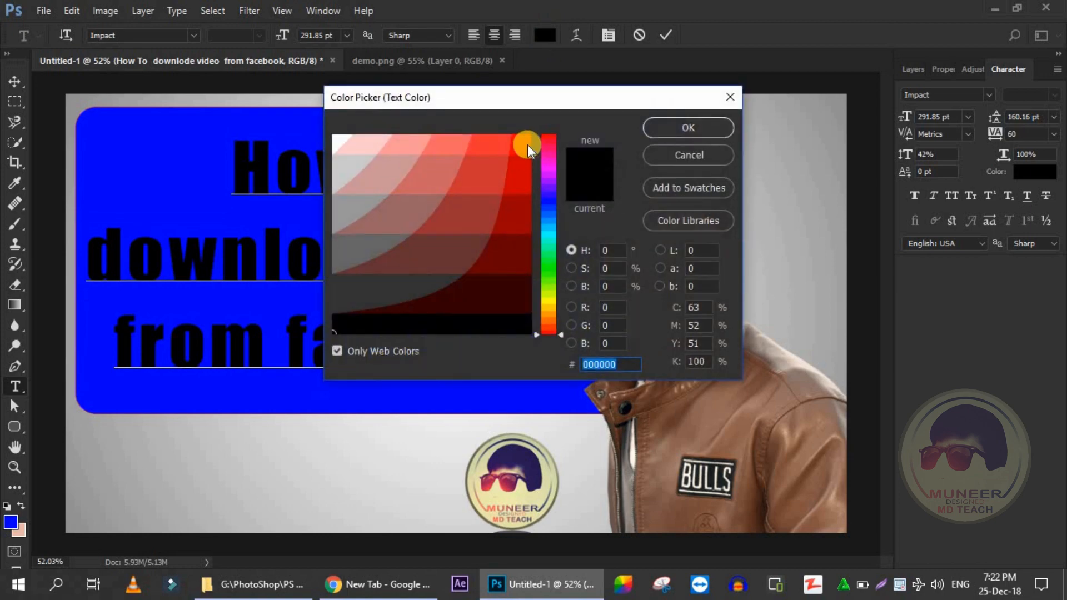
pyautogui.click(528, 137)
pyautogui.click(659, 131)
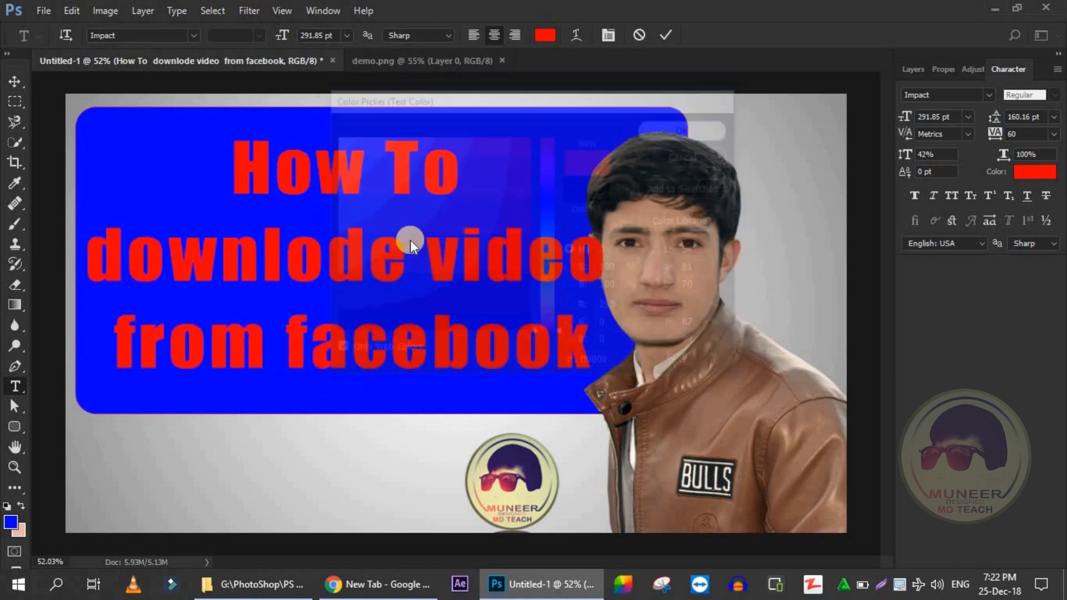
pyautogui.hotkey('ctrl', 'Return')
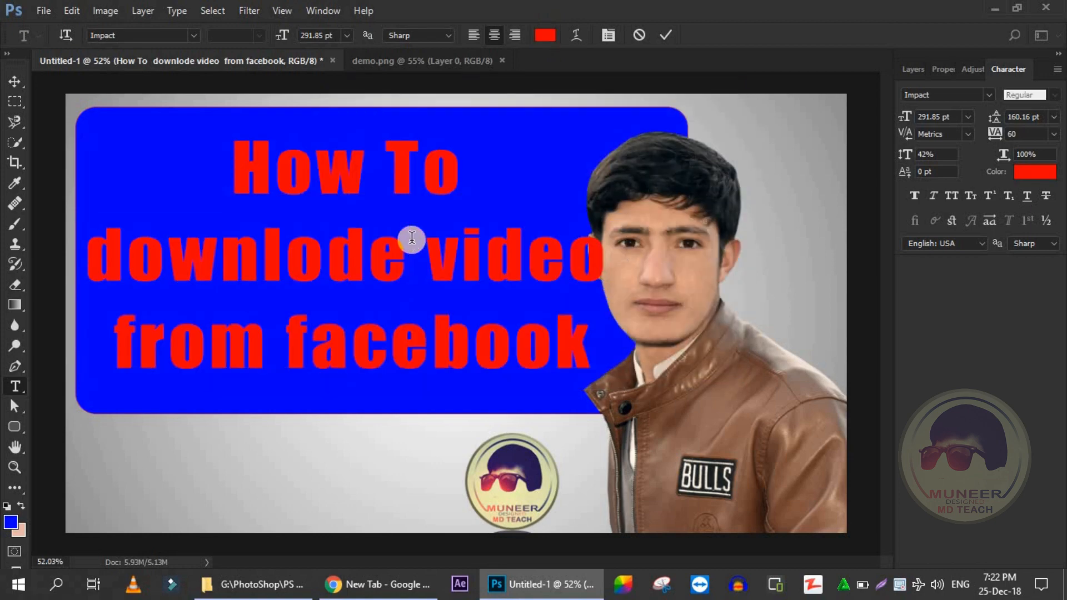
# Move the portrait on Layer 1 right so the face clears the end of the title's "video" line.
pyautogui.press('z')
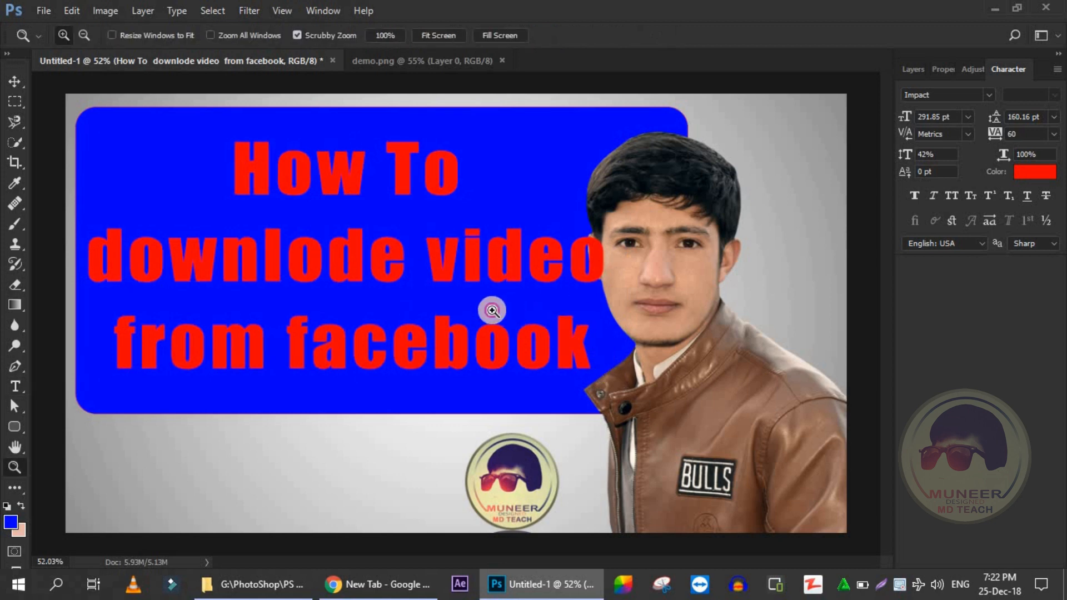
pyautogui.moveTo(490, 307); pyautogui.dragTo(465, 299)
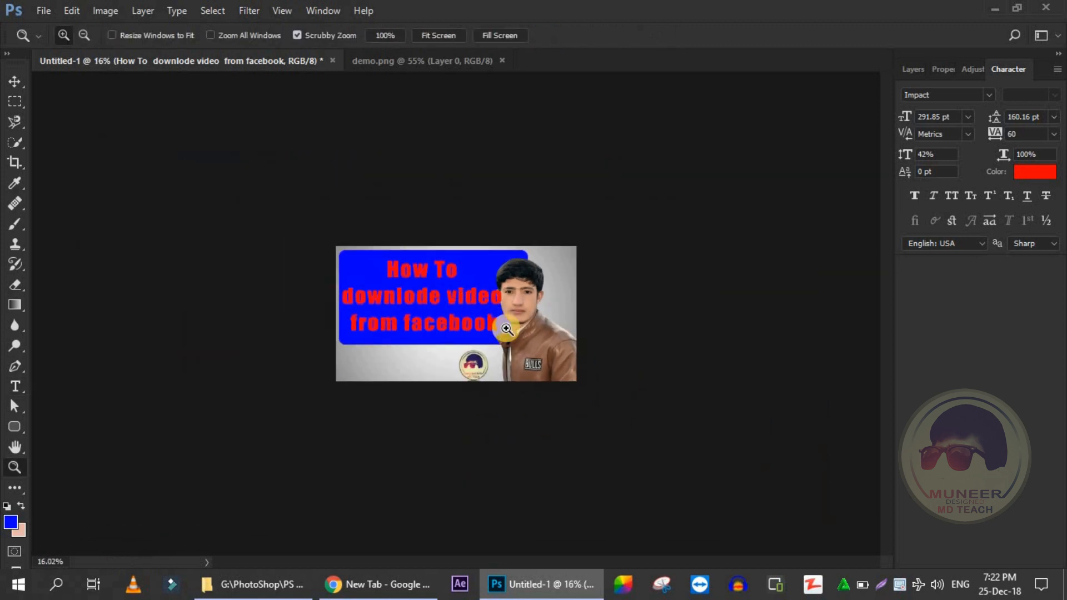
pyautogui.moveTo(506, 328); pyautogui.dragTo(459, 262)
pyautogui.rightClick(459, 262)
pyautogui.click(483, 277)
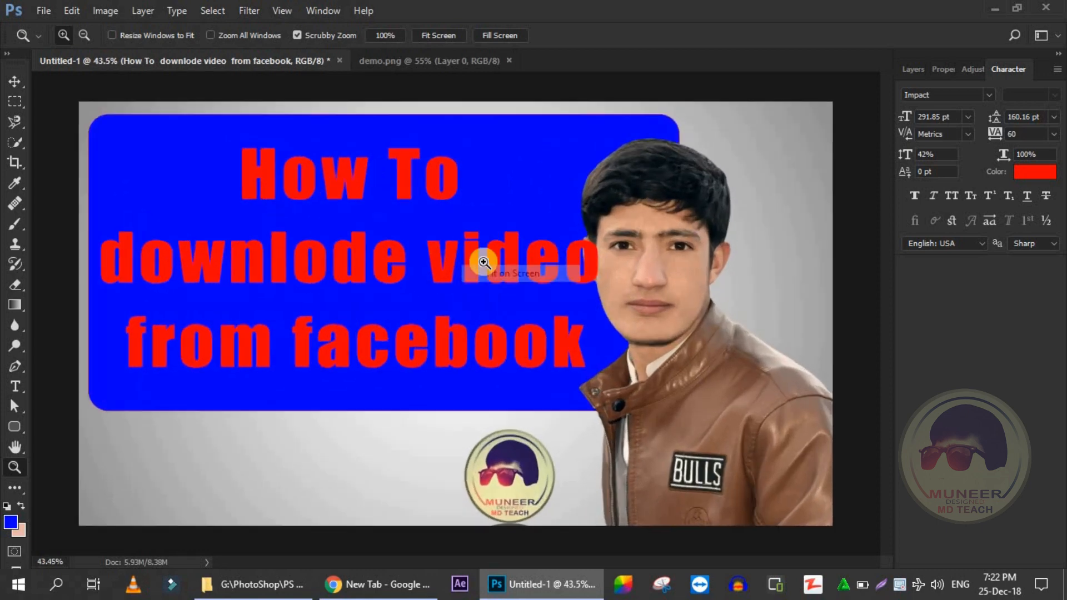
pyautogui.moveTo(542, 292); pyautogui.dragTo(534, 290)
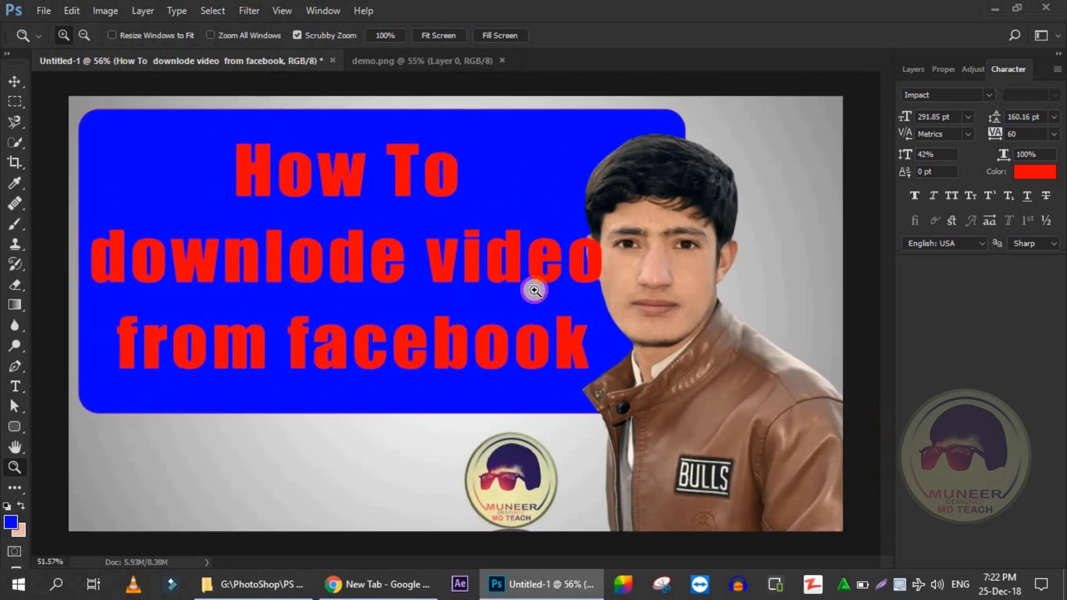
pyautogui.press('v')
pyautogui.rightClick(628, 265)
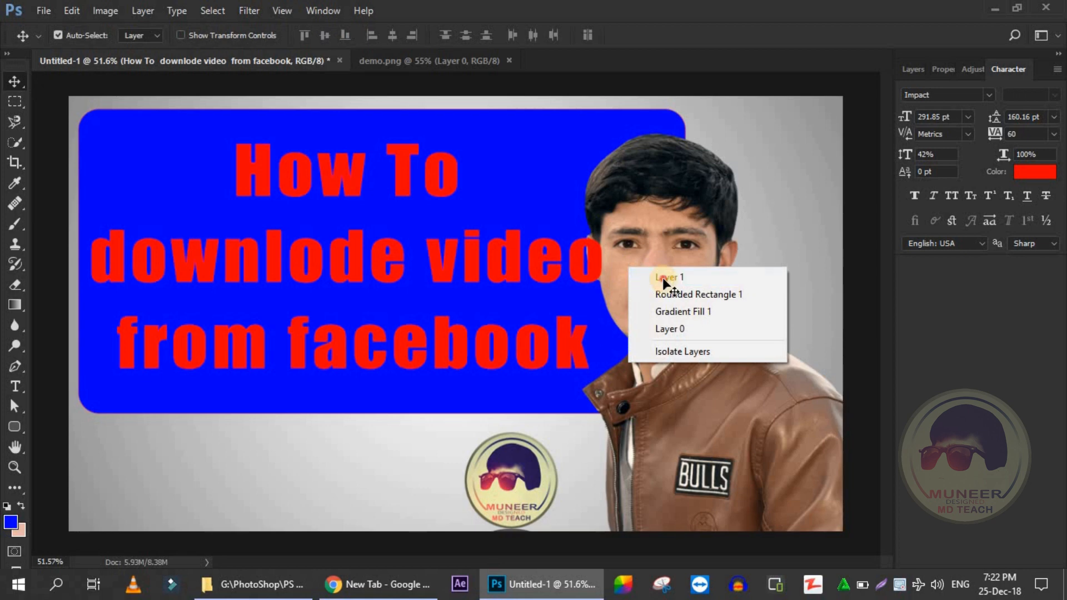
pyautogui.click(664, 278)
pyautogui.moveTo(669, 279); pyautogui.dragTo(683, 280)
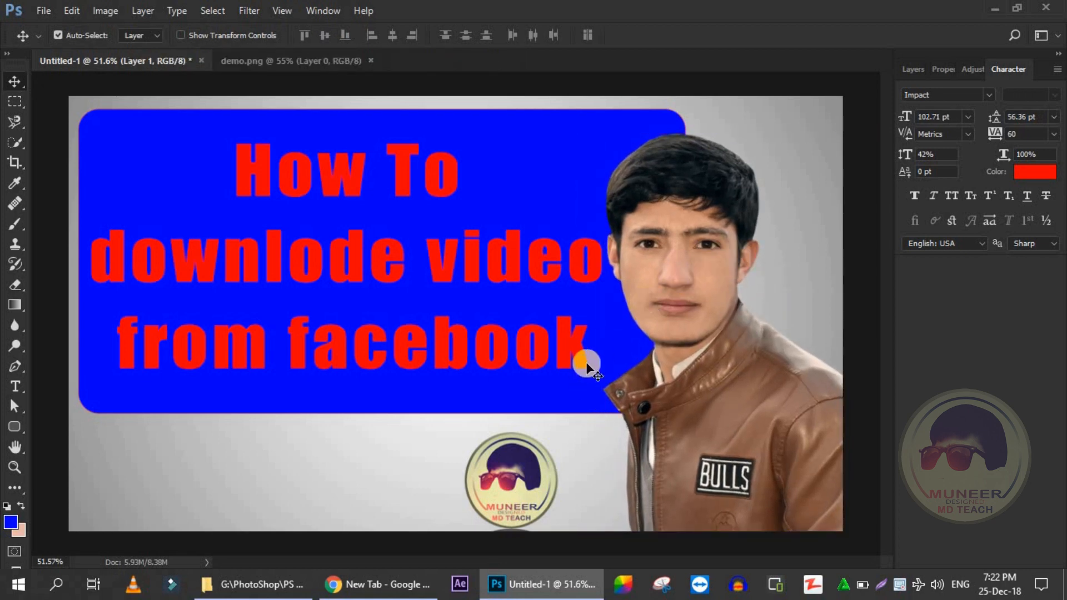
# Move the round logo on Layer 2 slightly right below the blue panel, closer to the portrait.
pyautogui.click(508, 455)
pyautogui.rightClick(509, 460)
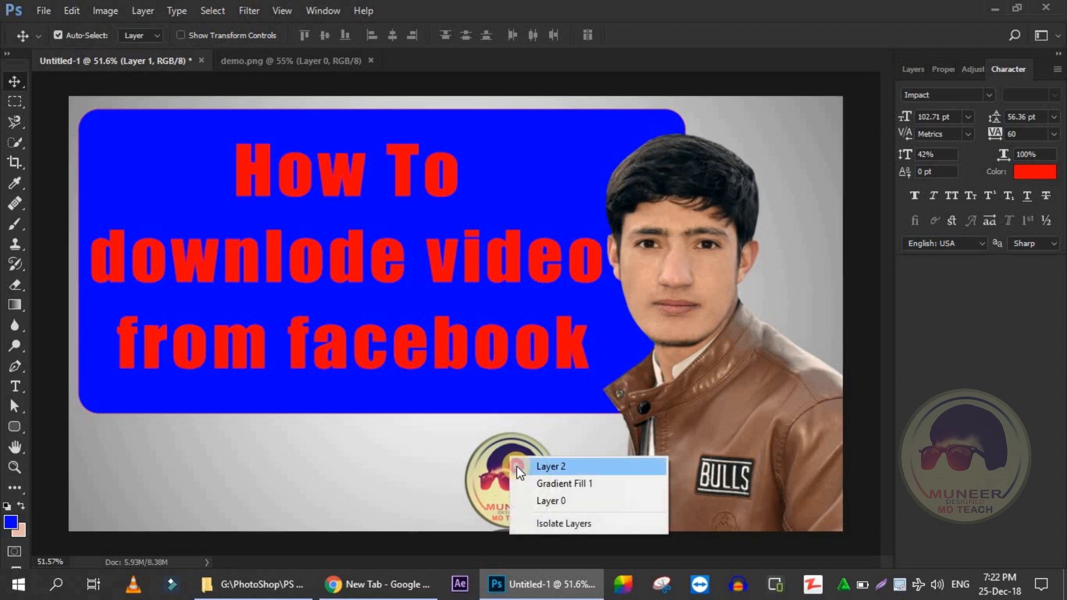
pyautogui.click(528, 462)
pyautogui.moveTo(523, 462); pyautogui.dragTo(543, 468)
# Add the text "MD Teach" in the empty area below the blue panel and enlarge it to about 170.5 pt.
pyautogui.press('t')
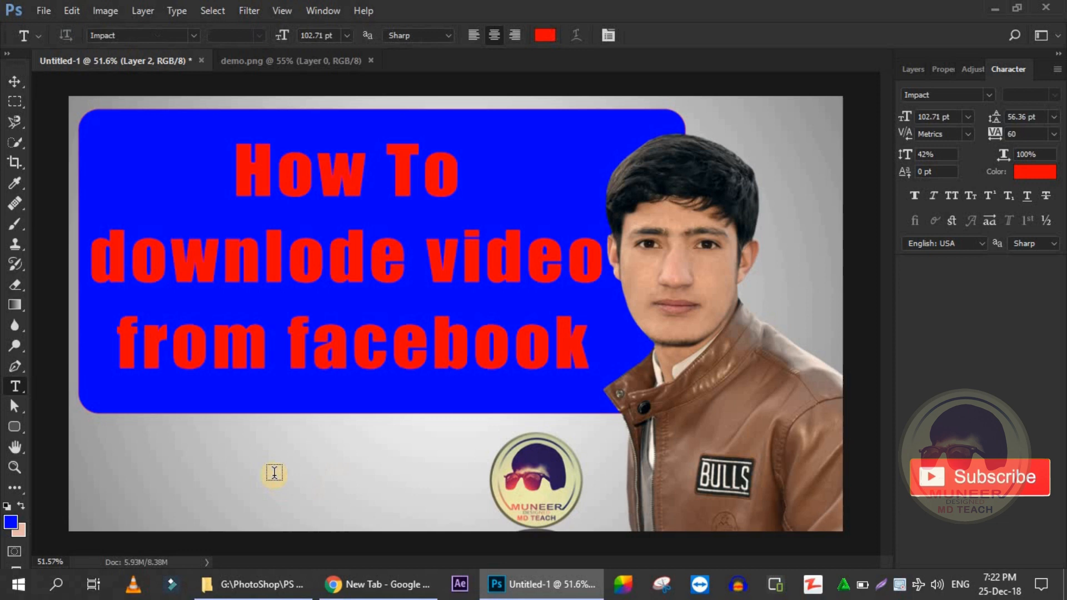
pyautogui.click(162, 477)
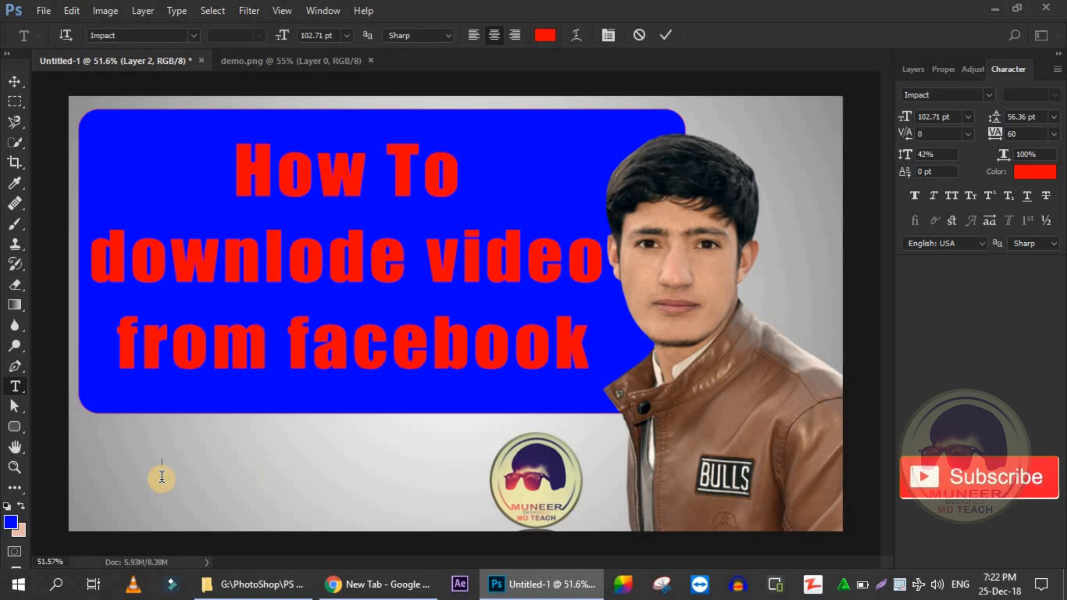
pyautogui.write('MD Tea')
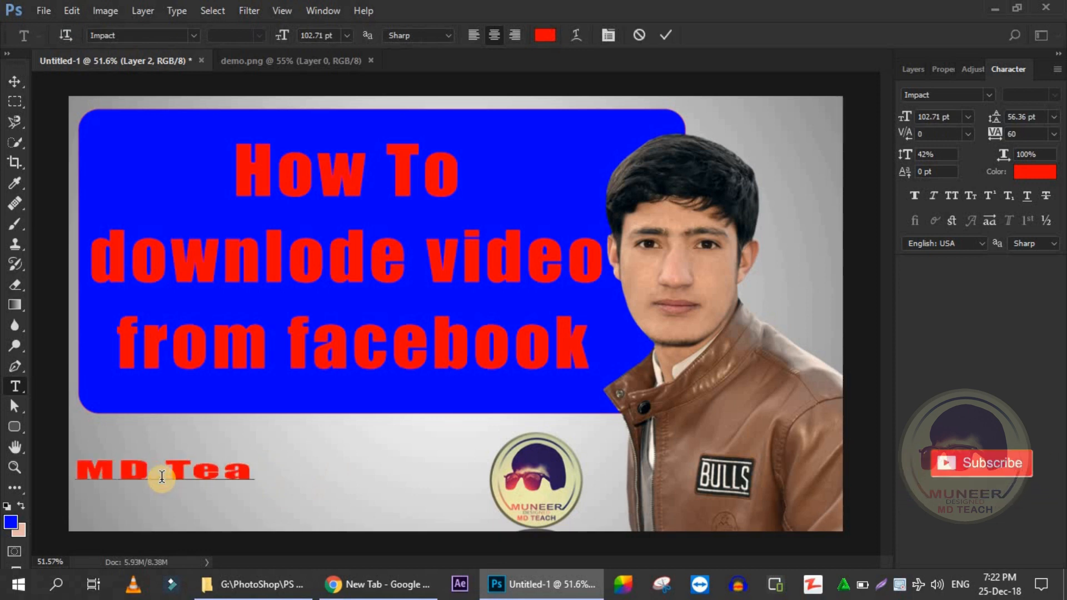
pyautogui.write('ch')
pyautogui.hotkey('ctrl', 'a')
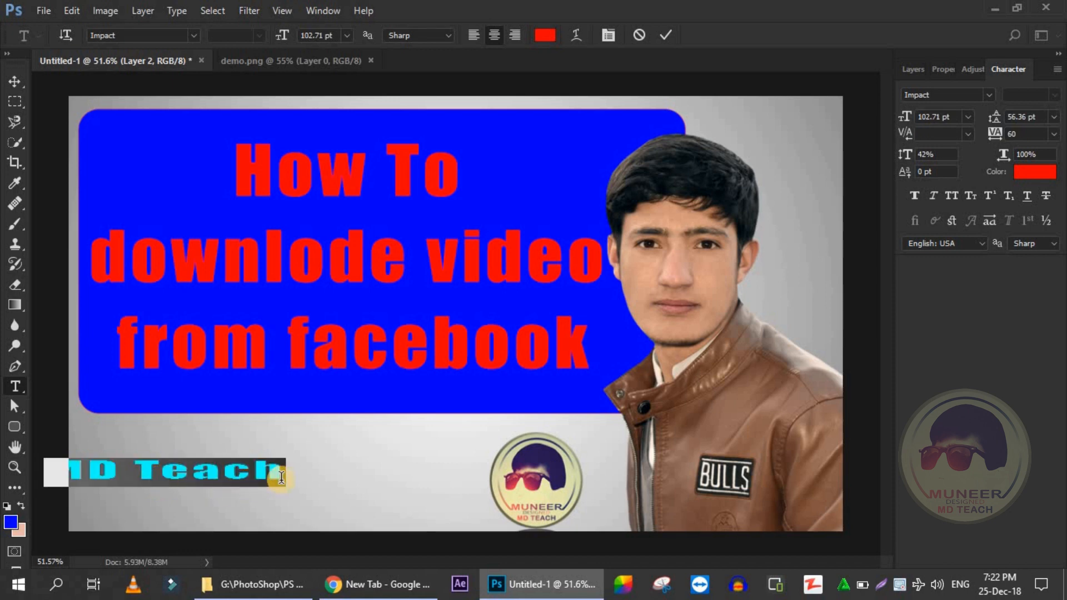
pyautogui.moveTo(281, 491)
pyautogui.mouseDown()
pyautogui.moveTo(286, 506)
pyautogui.moveTo(287, 482)
pyautogui.mouseUp()
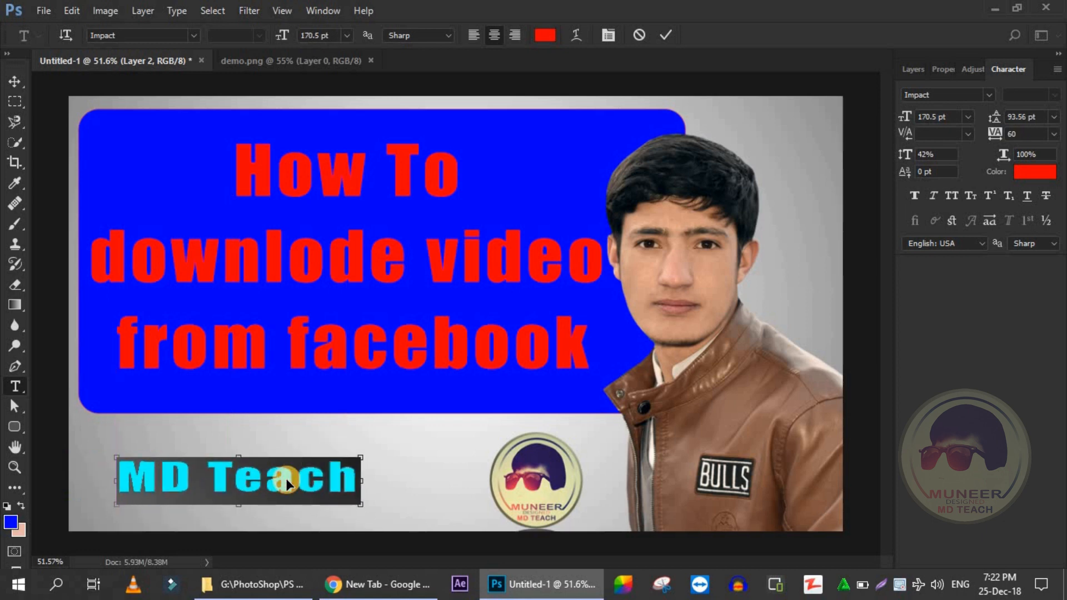
# Change the colour of the "MD Teach" text to black (000000).
pyautogui.click(544, 38)
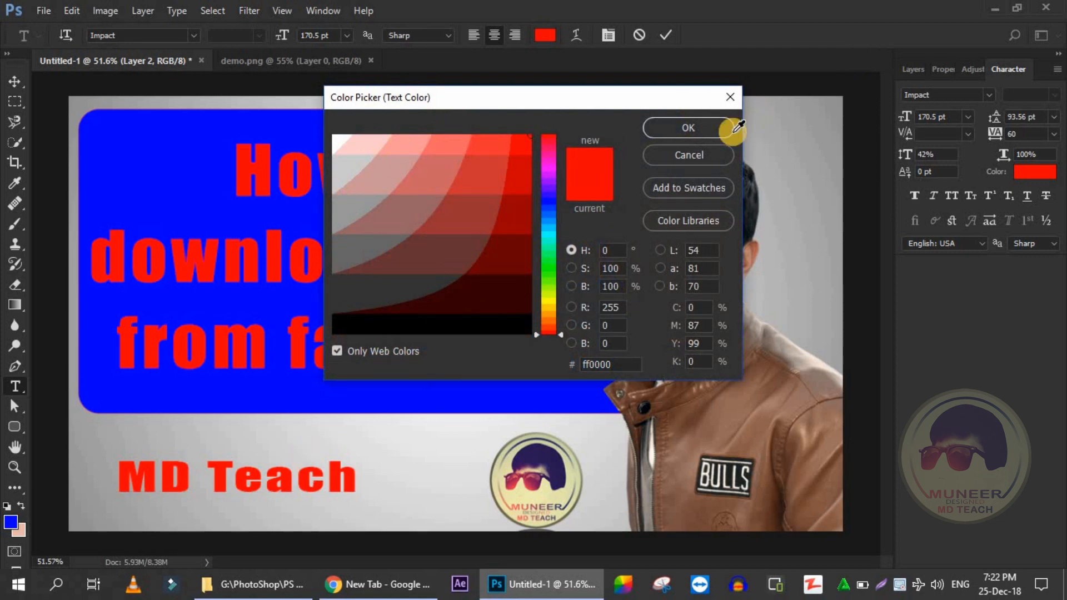
pyautogui.click(689, 155)
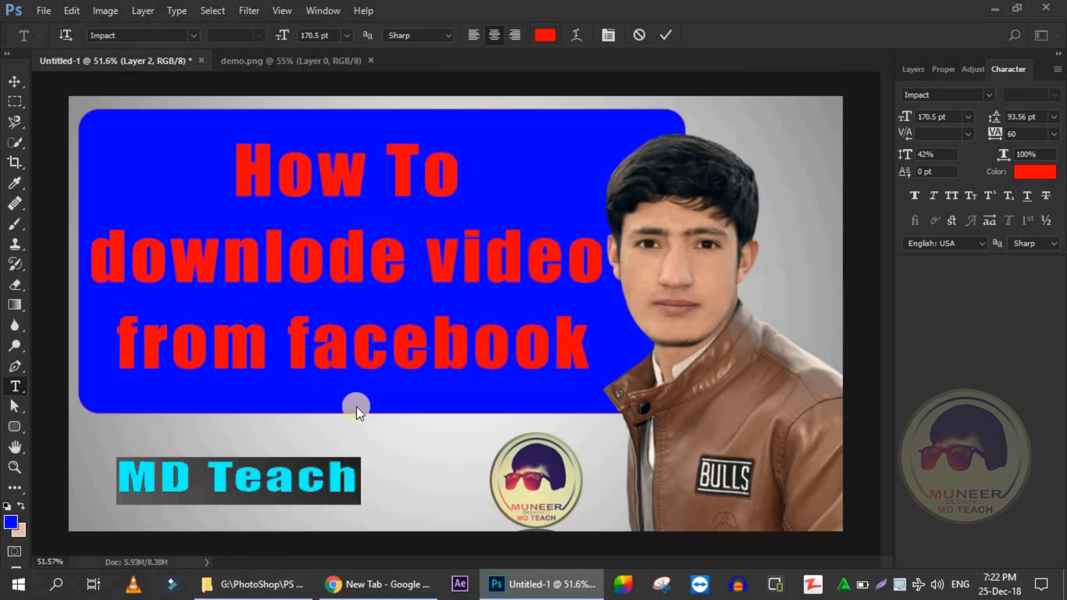
pyautogui.click(544, 36)
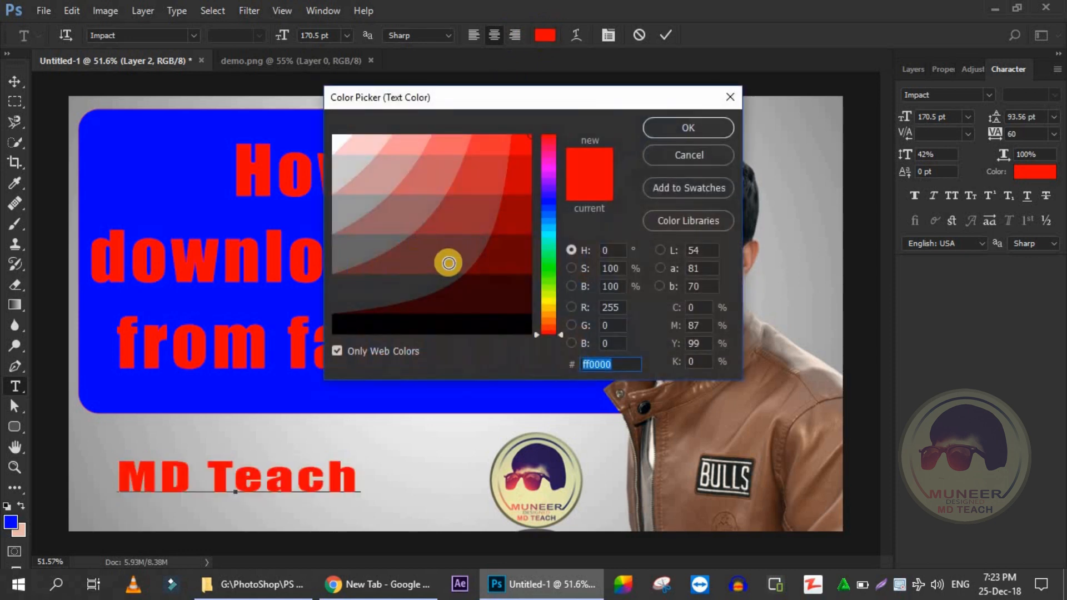
pyautogui.click(427, 322)
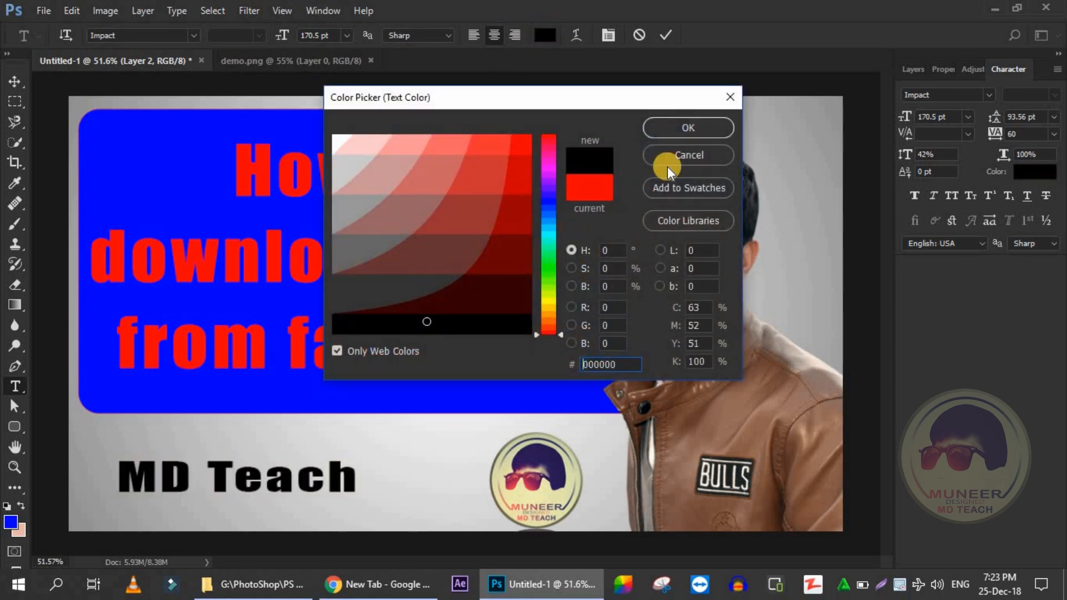
pyautogui.click(682, 129)
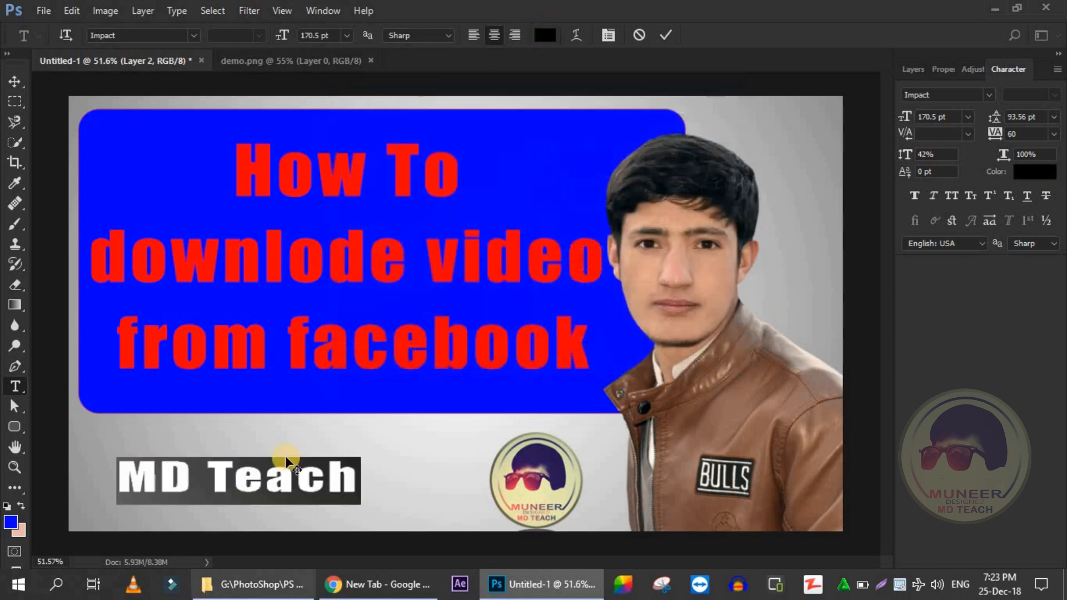
# Scale the "MD Teach" text to about 241 pt and place it directly beside the logo, vertically in line with it.
pyautogui.click(268, 478)
pyautogui.hotkey('ctrl', 'Return')
pyautogui.hotkey('ctrl', 't')
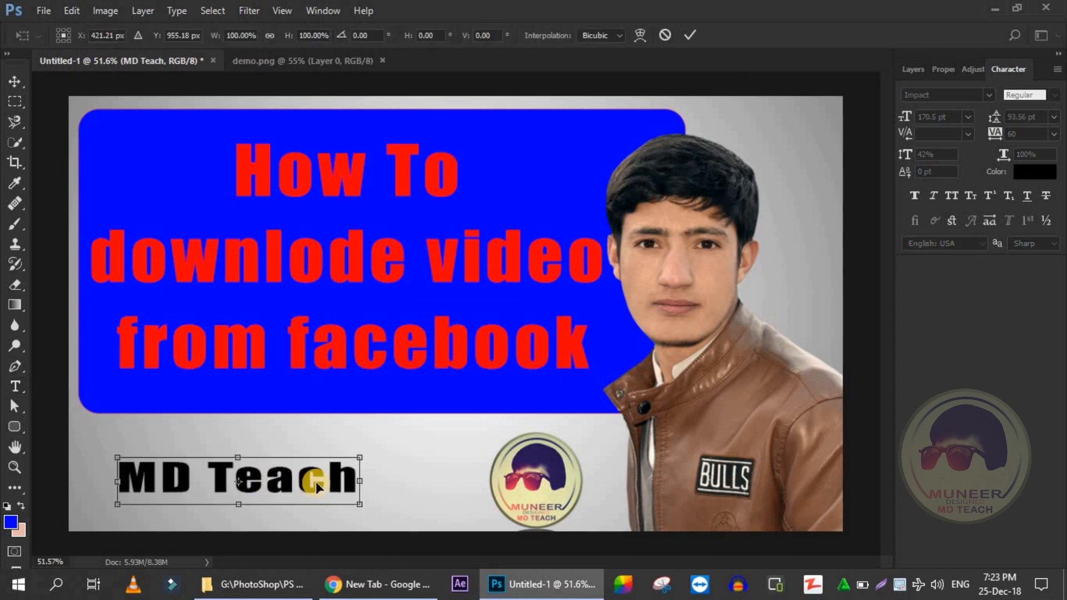
pyautogui.moveTo(359, 504); pyautogui.dragTo(426, 501)
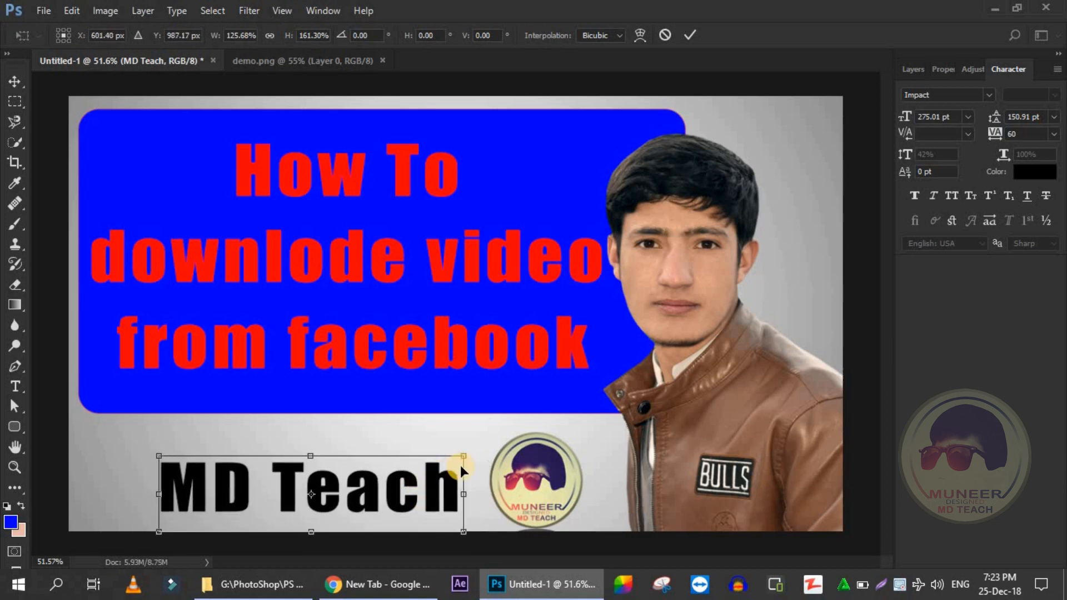
pyautogui.moveTo(461, 457)
pyautogui.mouseDown()
pyautogui.moveTo(439, 485)
pyautogui.moveTo(446, 468)
pyautogui.mouseUp()
pyautogui.press('Return')
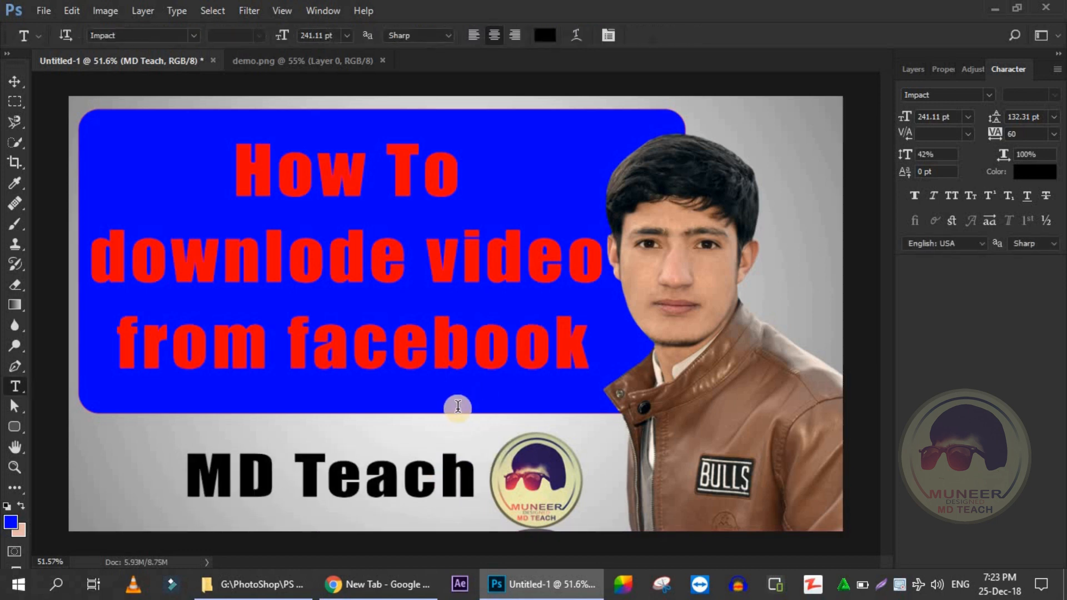
pyautogui.press('v')
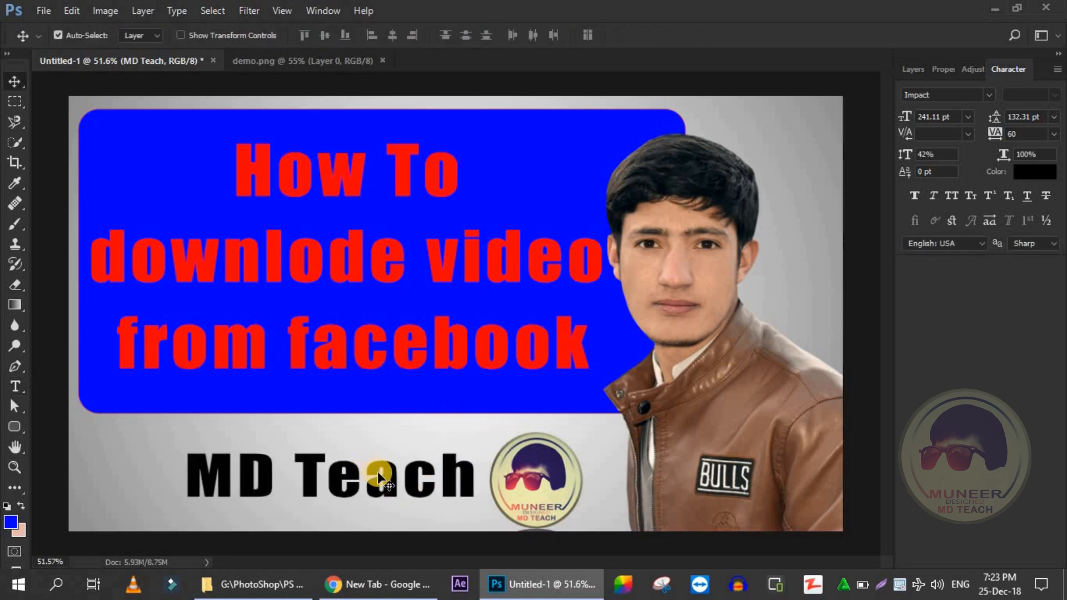
pyautogui.moveTo(390, 479); pyautogui.dragTo(389, 488)
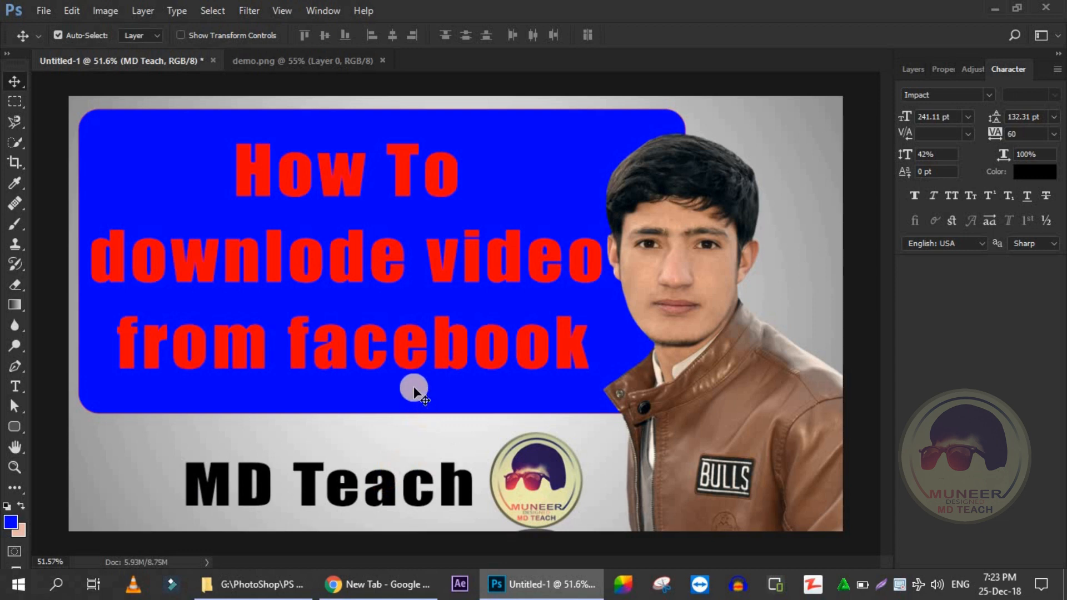
# Enlarge the blue rounded rectangle to about 106% width and 104% height, extending it right and down.
pyautogui.rightClick(449, 399)
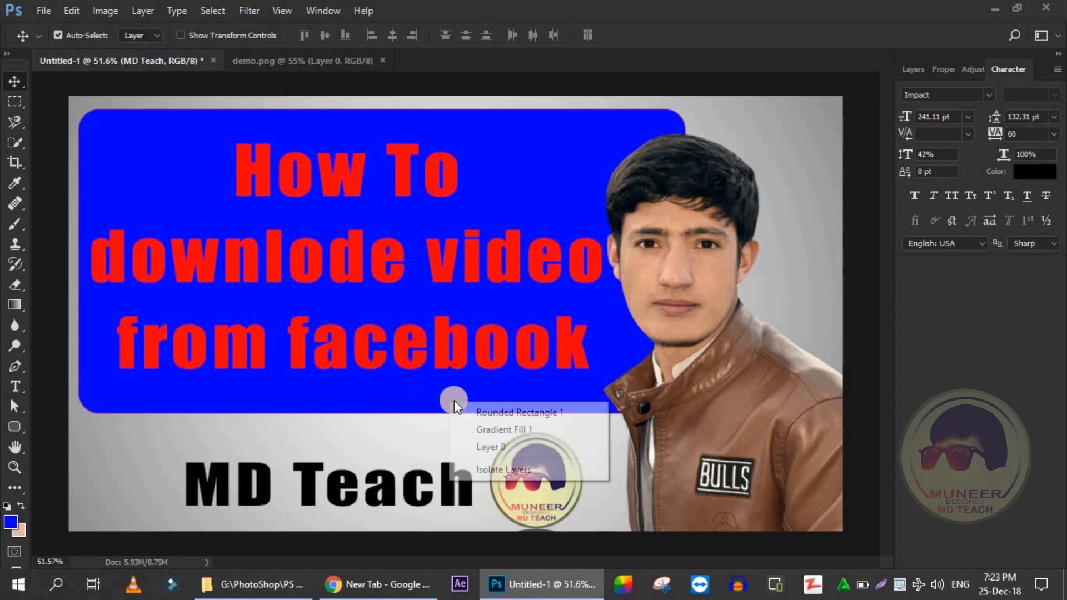
pyautogui.click(481, 416)
pyautogui.press('ctrl')
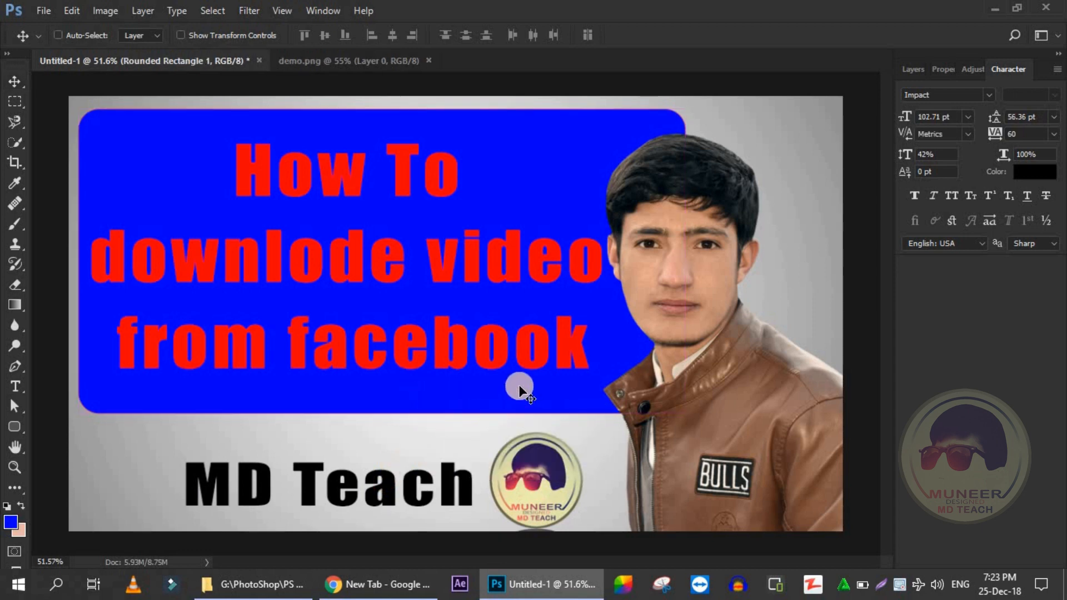
pyautogui.hotkey('ctrl', 't')
pyautogui.moveTo(702, 420); pyautogui.dragTo(725, 428)
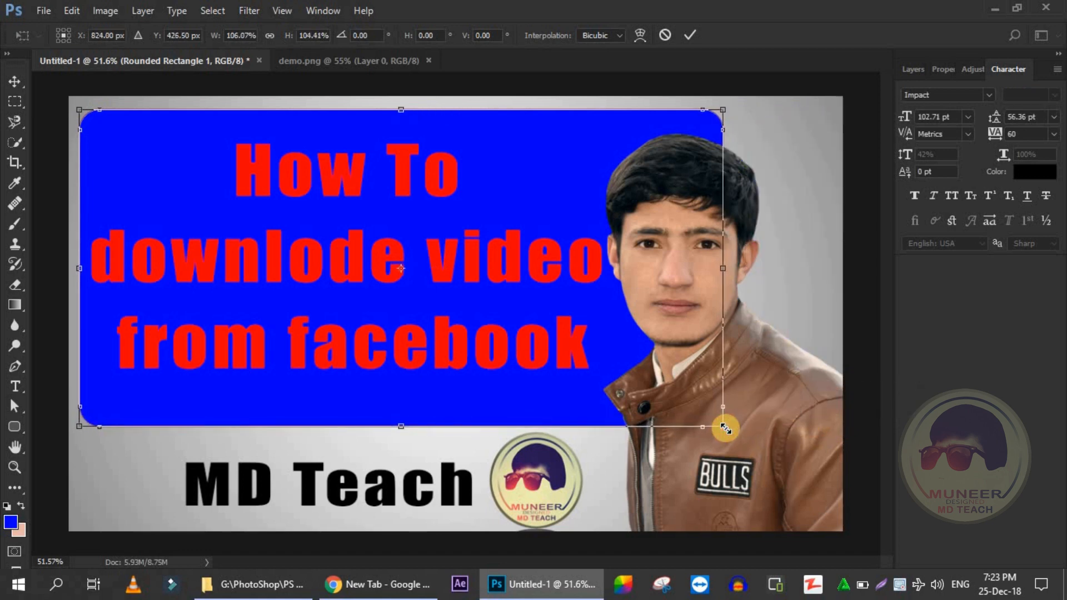
pyautogui.press('Return')
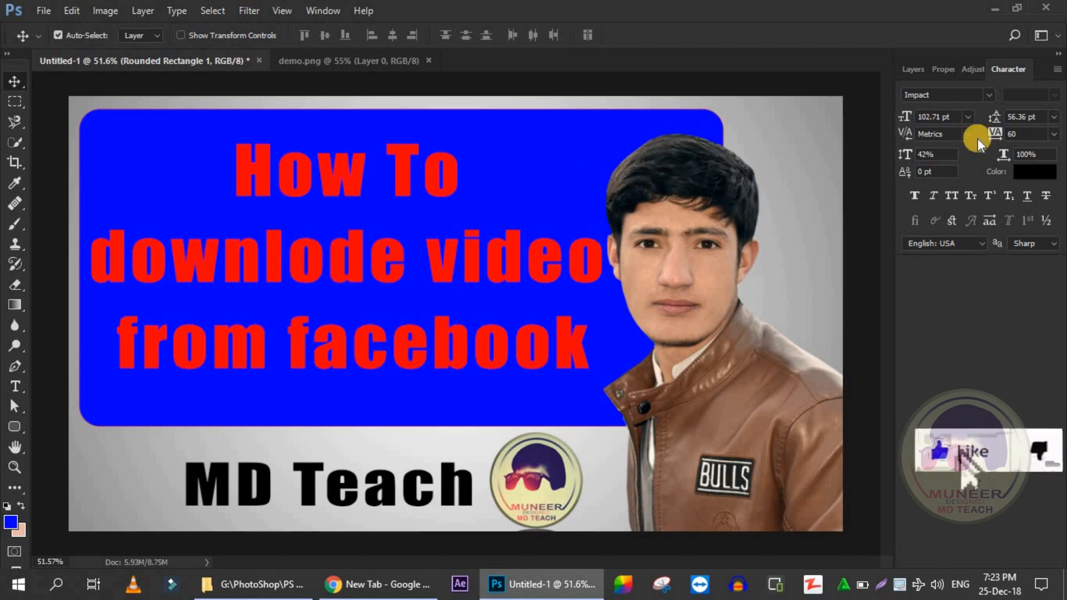
# Try a 45% fill on the Rounded Rectangle 1 layer and restore it to 100%.
pyautogui.click(914, 70)
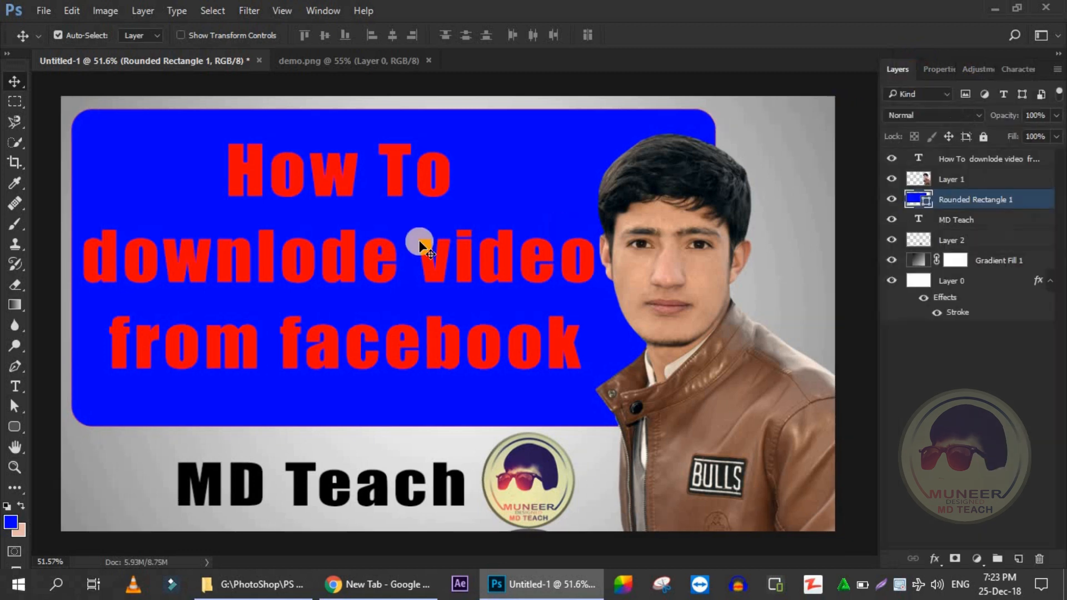
pyautogui.click(1056, 136)
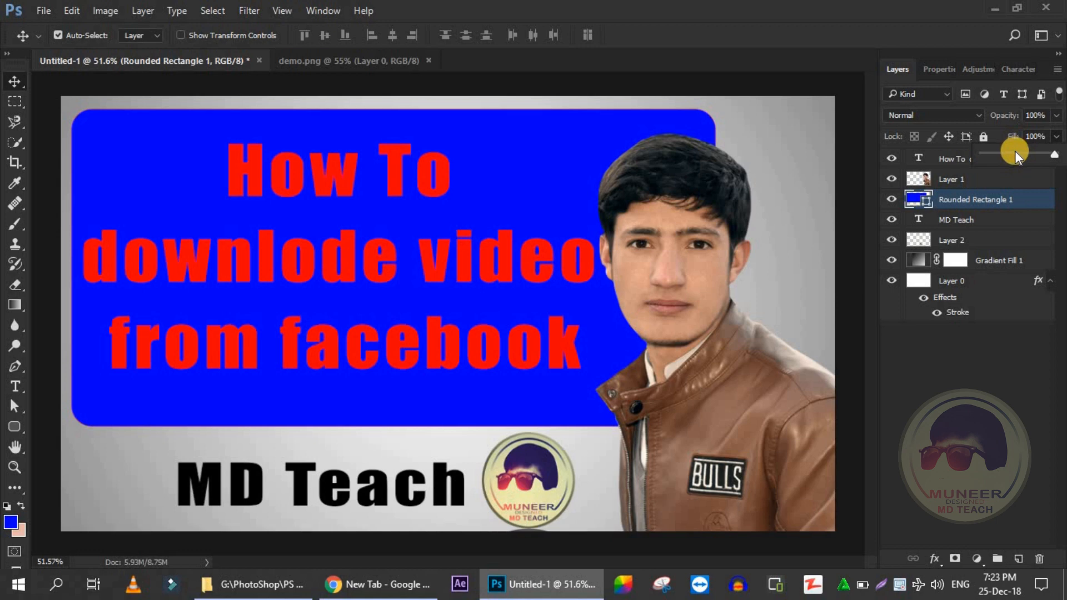
pyautogui.click(1015, 151)
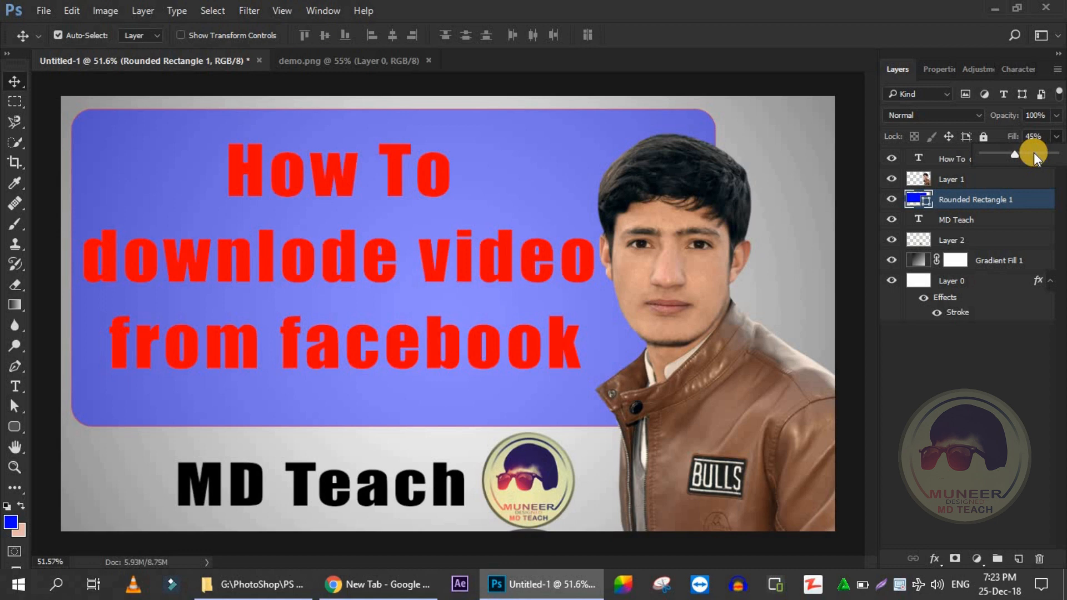
pyautogui.moveTo(1033, 153); pyautogui.dragTo(1055, 154)
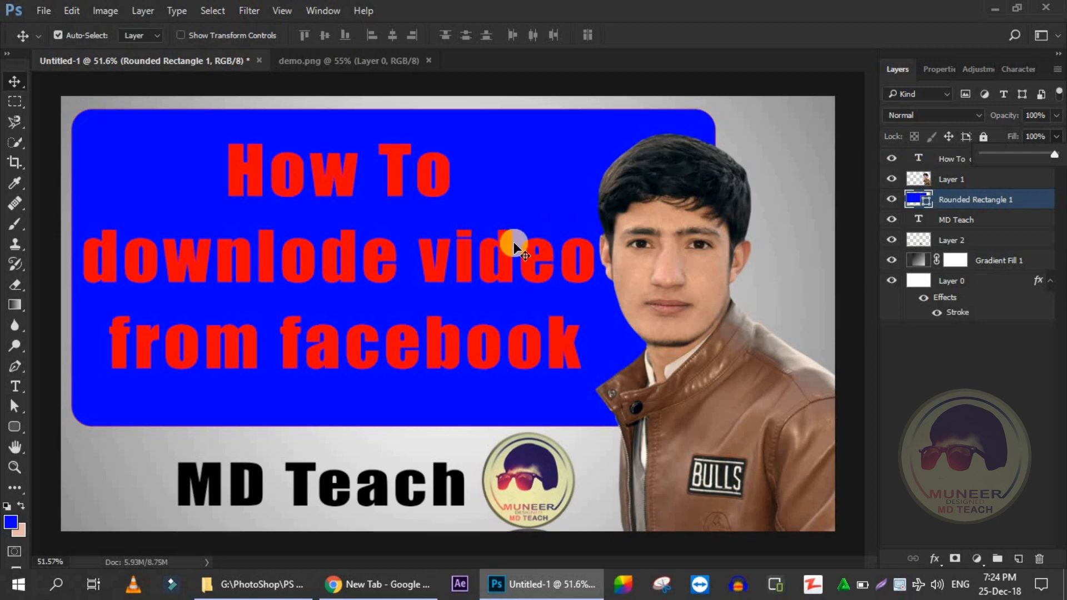
# Lower the blue panel's fill to 67% and its opacity to about 76%.
pyautogui.press('z')
pyautogui.moveTo(561, 300); pyautogui.dragTo(499, 286)
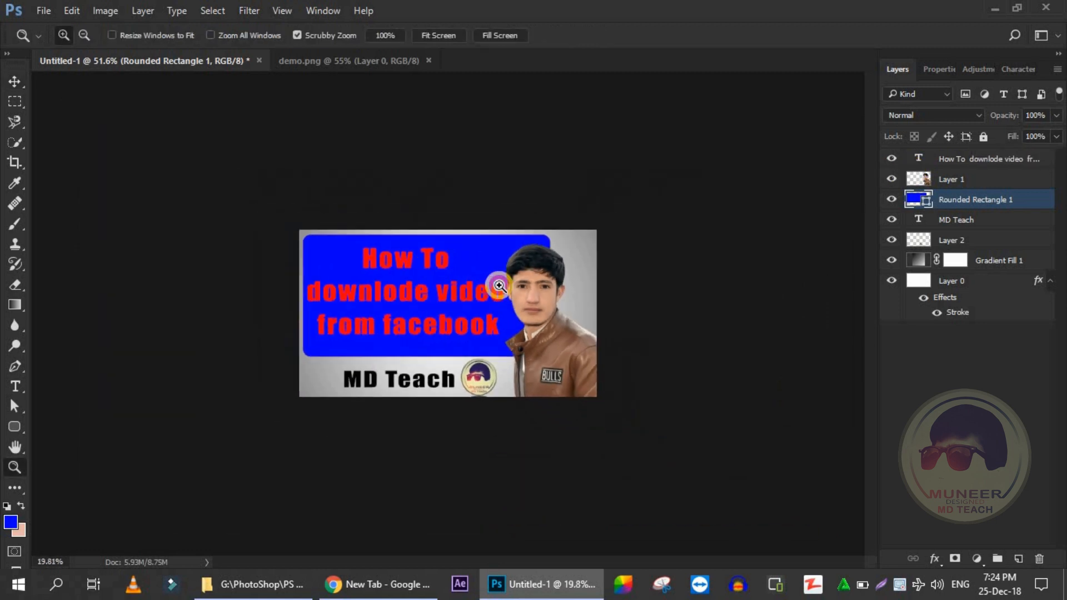
pyautogui.click(1055, 137)
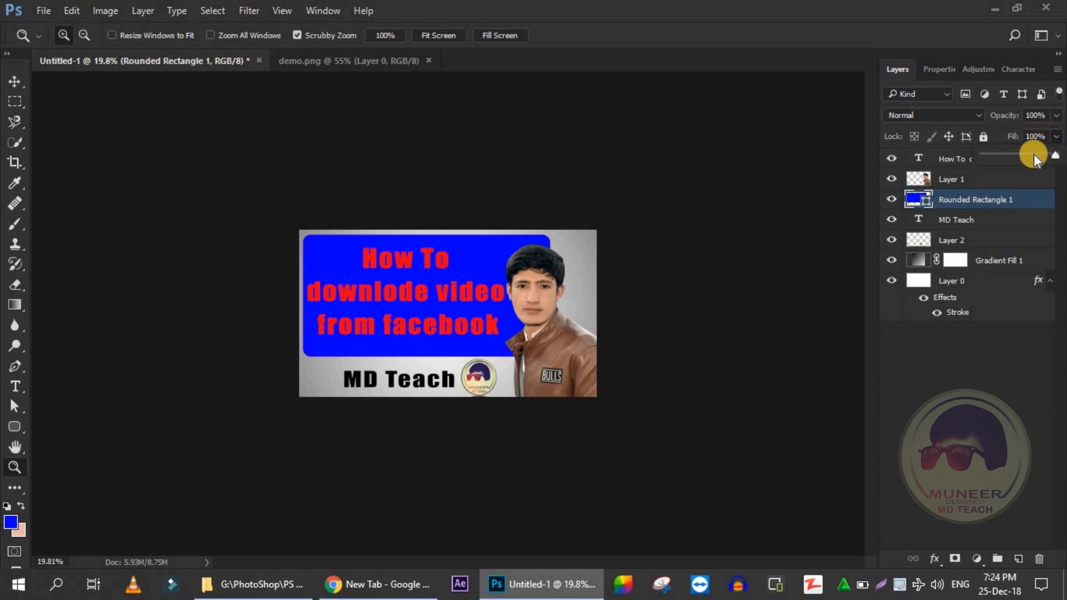
pyautogui.click(1031, 156)
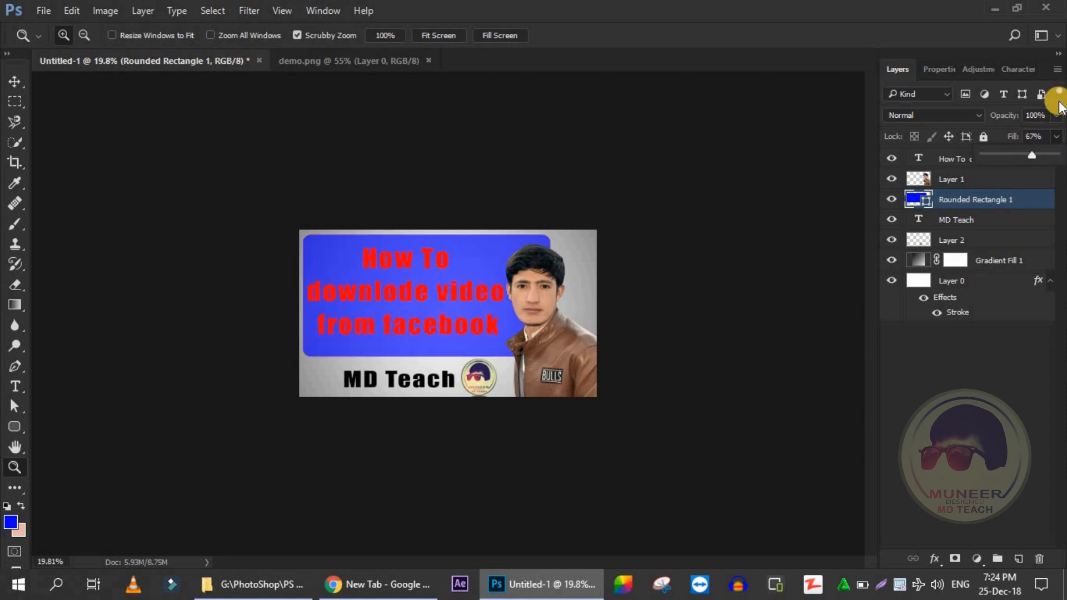
pyautogui.click(1056, 117)
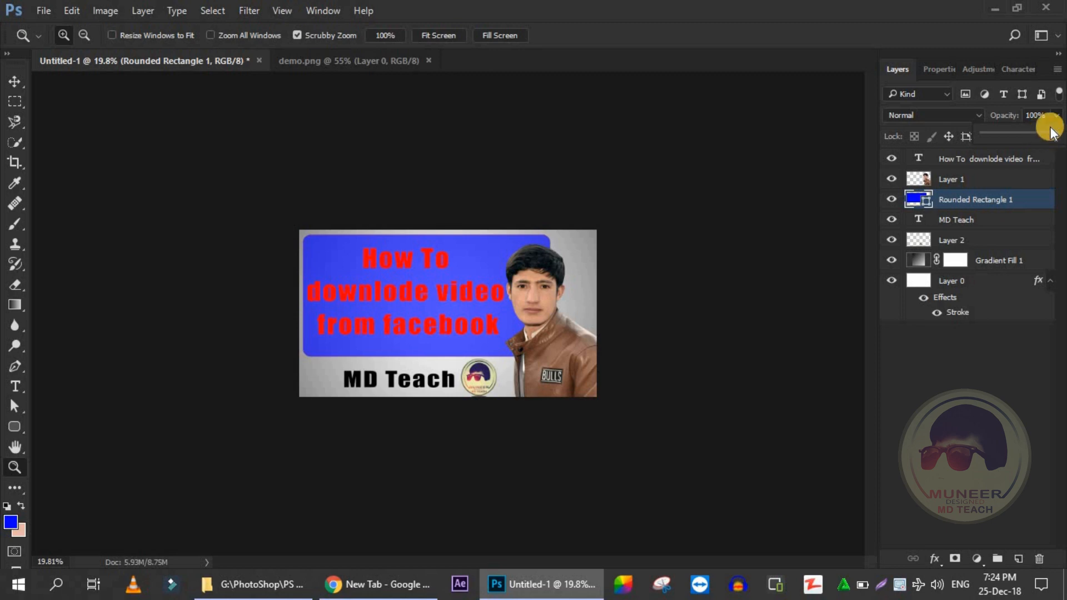
pyautogui.click(1038, 136)
pyautogui.click(1038, 118)
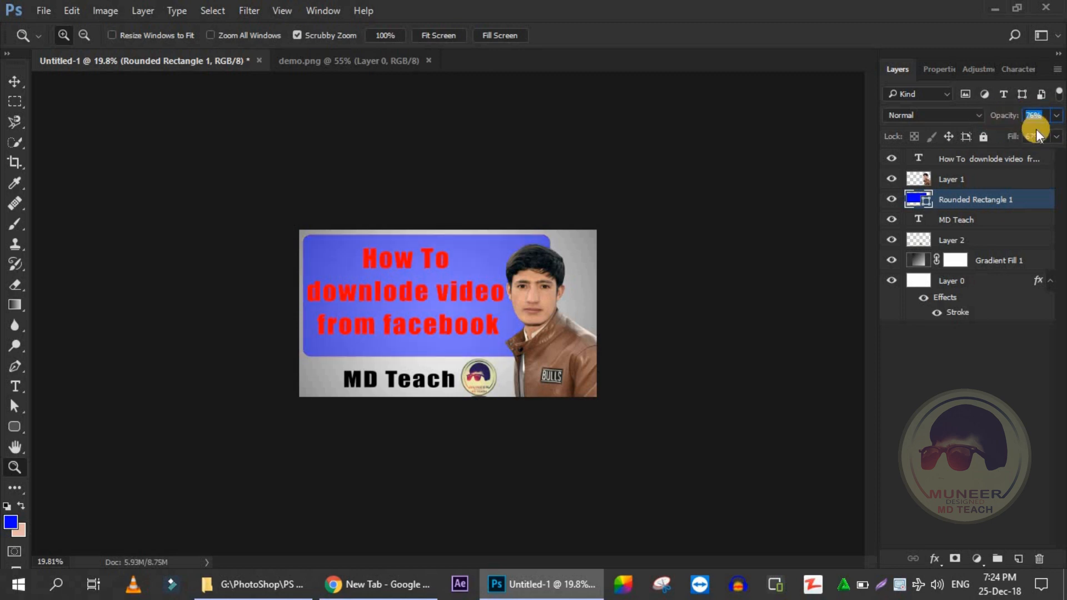
# Set both the fill and the opacity of the blue panel to 70%.
pyautogui.click(1037, 137)
pyautogui.write('70')
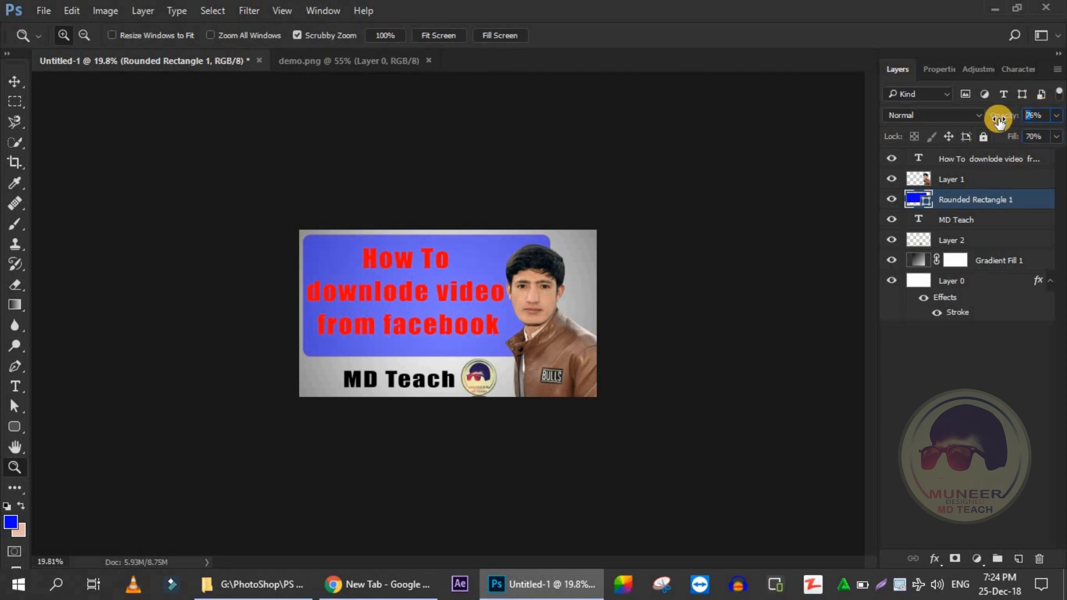
pyautogui.write('70')
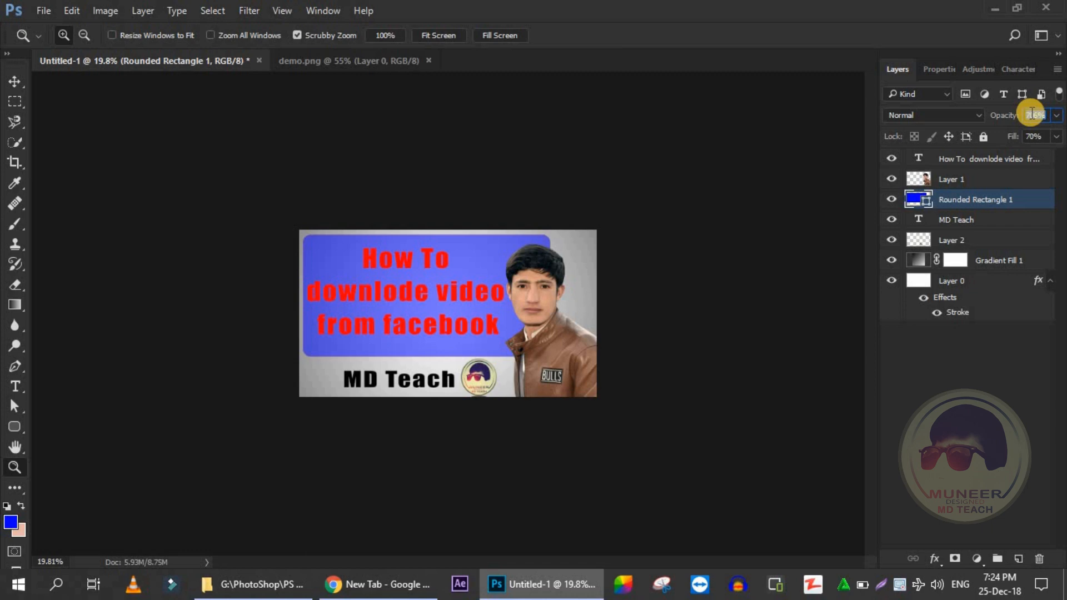
# Set the blue panel's opacity to 80% and its fill to 80%.
pyautogui.write('80')
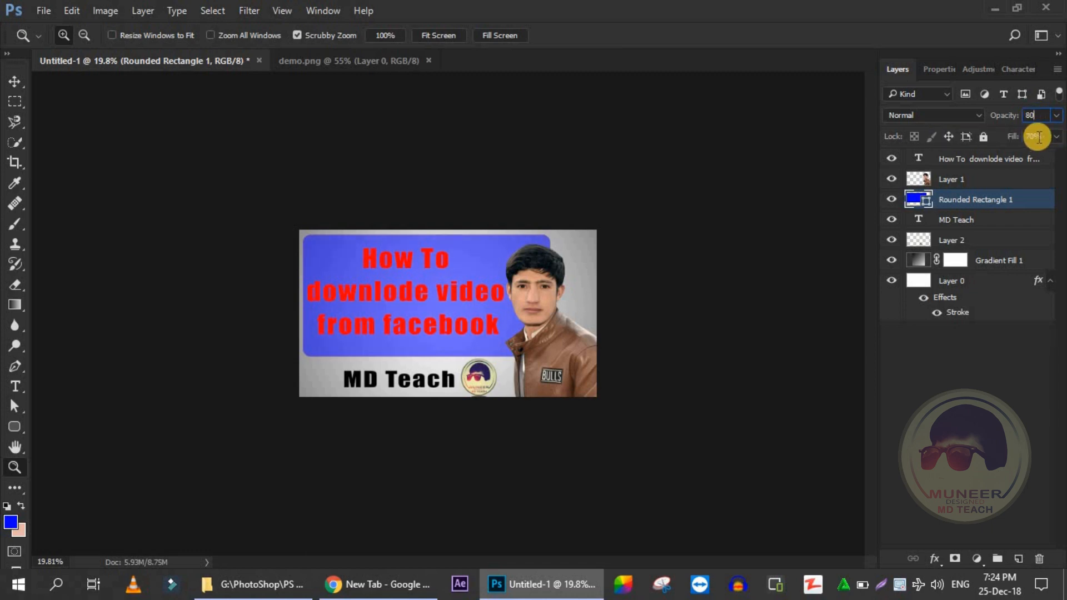
pyautogui.press('Tab')
pyautogui.write('80')
pyautogui.press('Return')
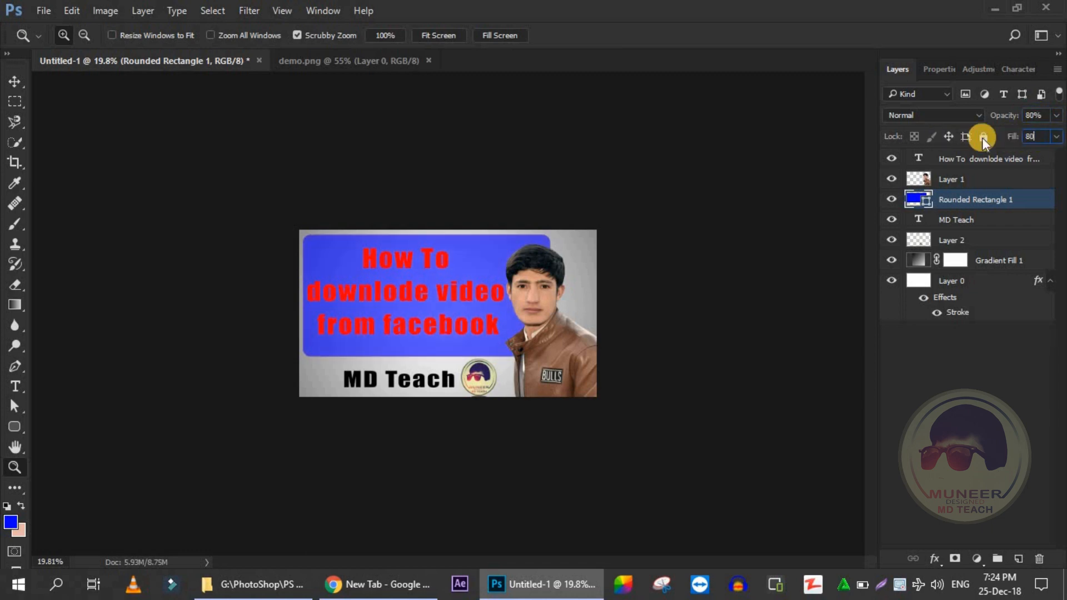
# Raise the opacity of the blue panel to about 98% with the whole thumbnail fitted in view.
pyautogui.rightClick(448, 305)
pyautogui.click(459, 314)
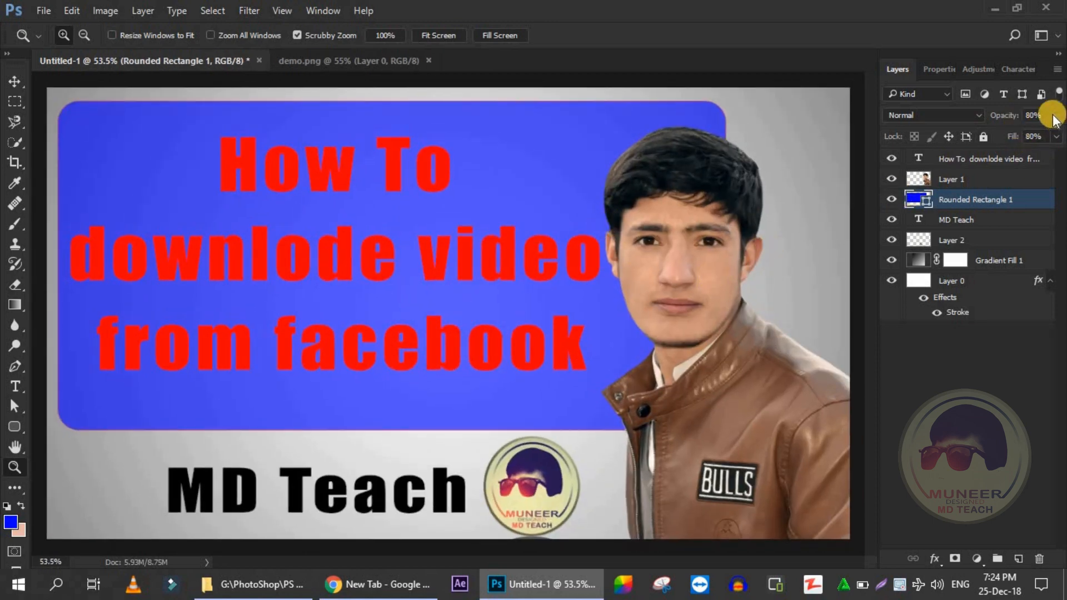
pyautogui.moveTo(1032, 132); pyautogui.dragTo(1053, 134)
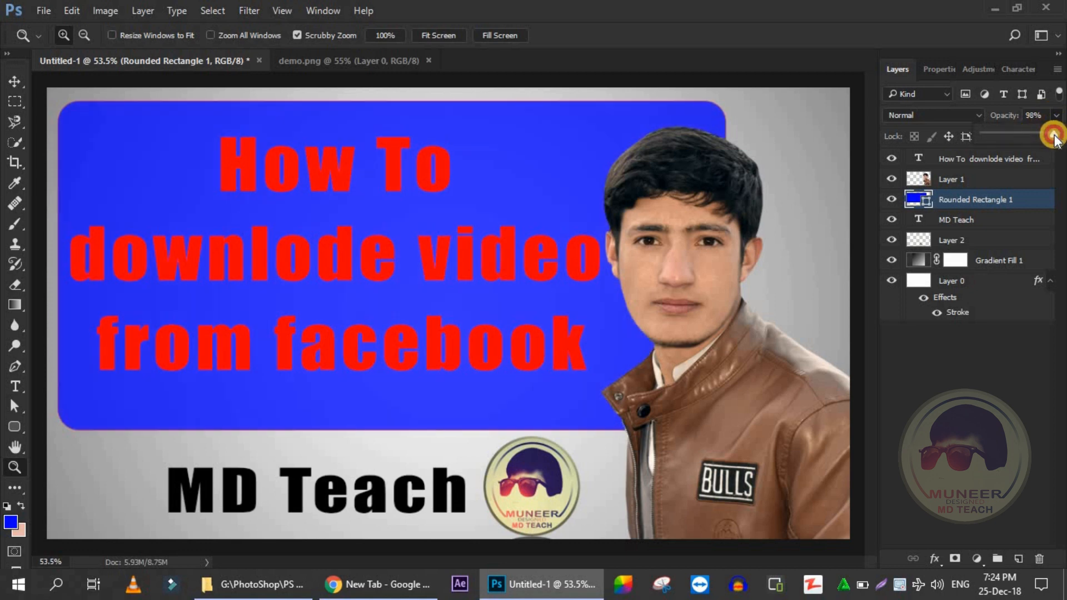